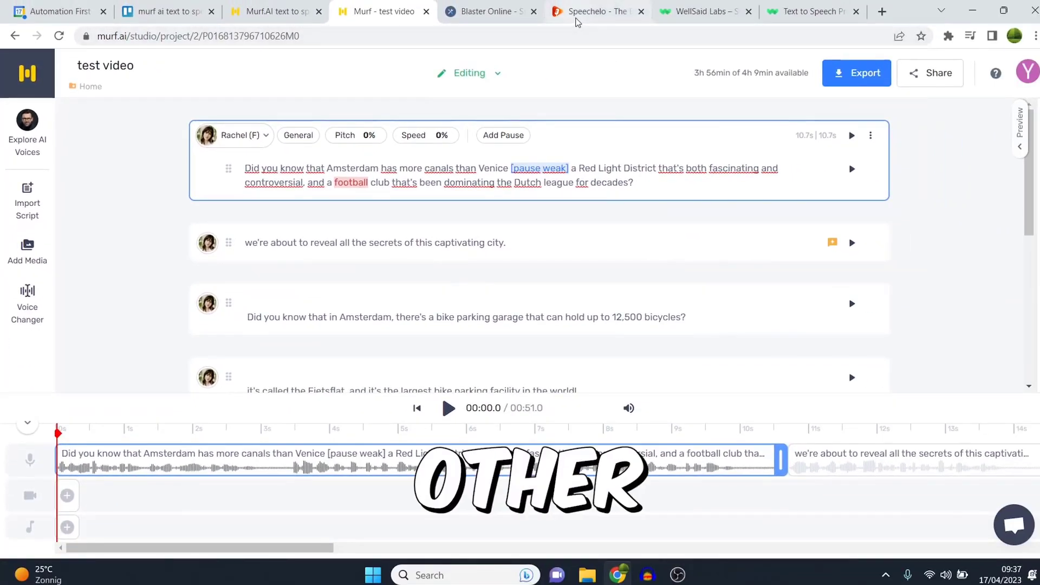
Step: Glance at the Speechelo and WellSaid Labs tabs, then return to the Murf test video project
left_click(485, 11)
scroll(543, 342, "up", 3)
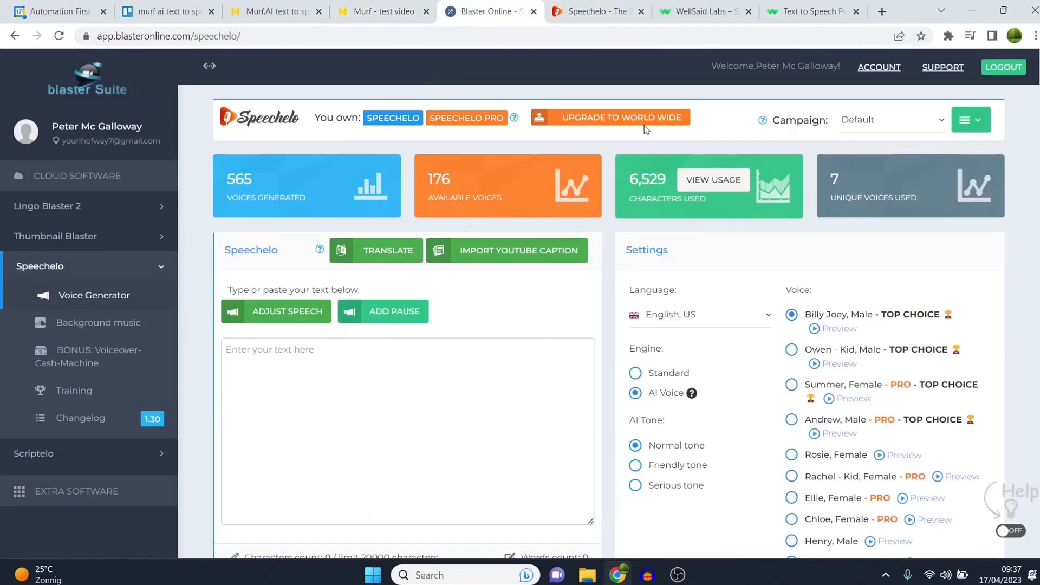
left_click(719, 6)
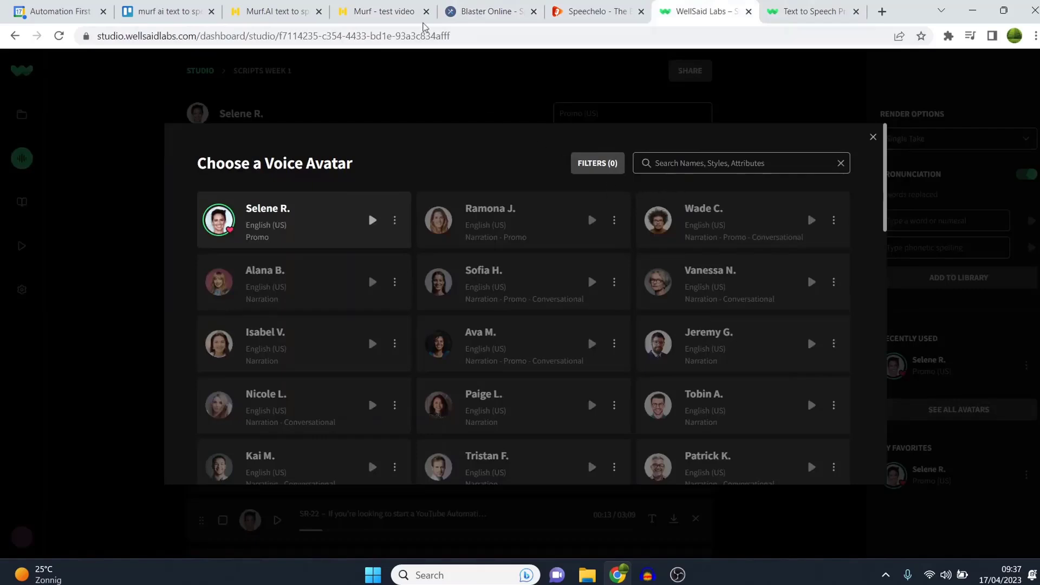
left_click(393, 19)
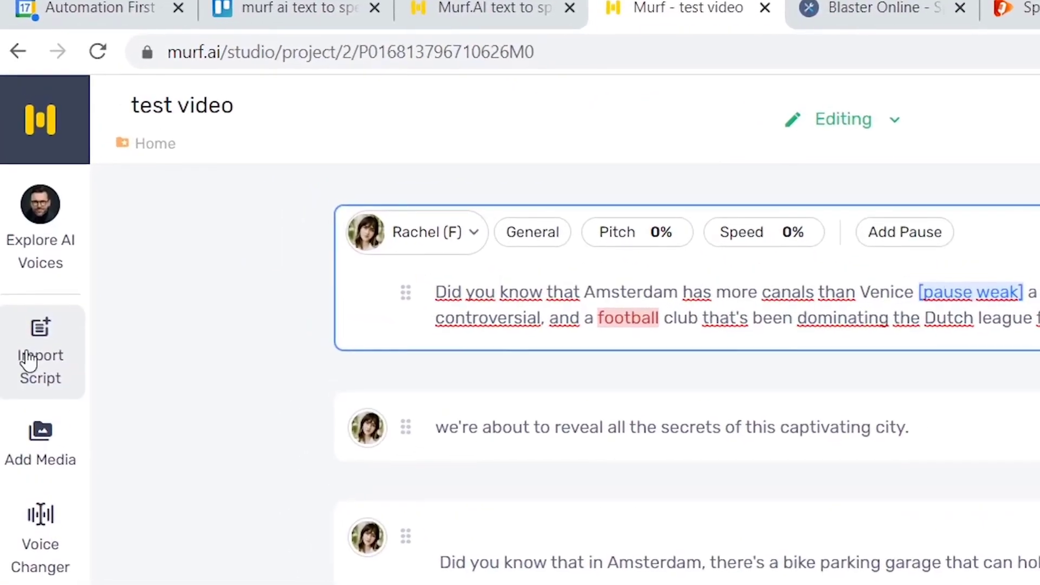
Step: Open and dismiss the script import window, then check the Speechelo voice generator page
left_click(28, 360)
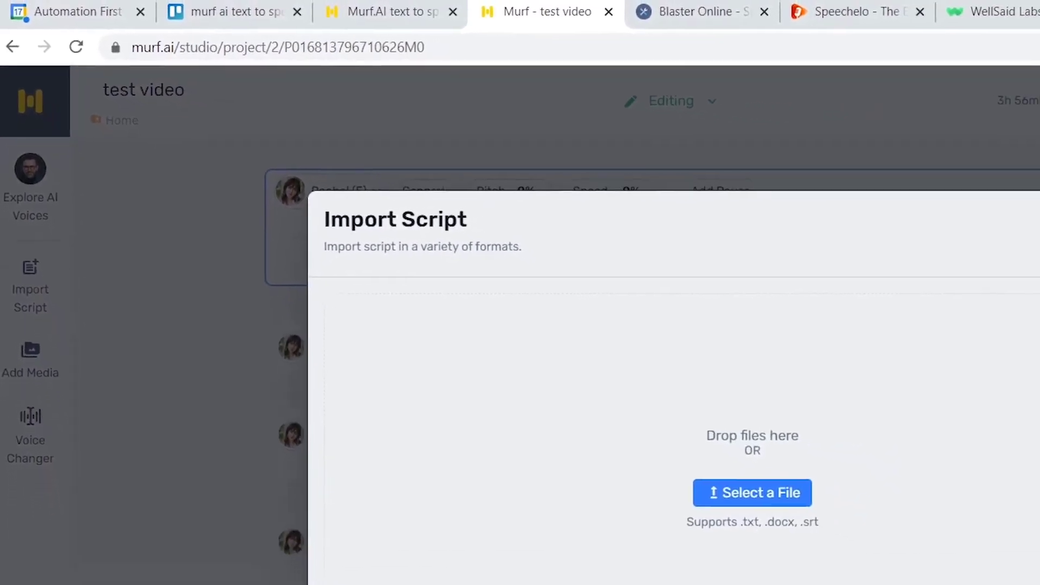
key("Escape")
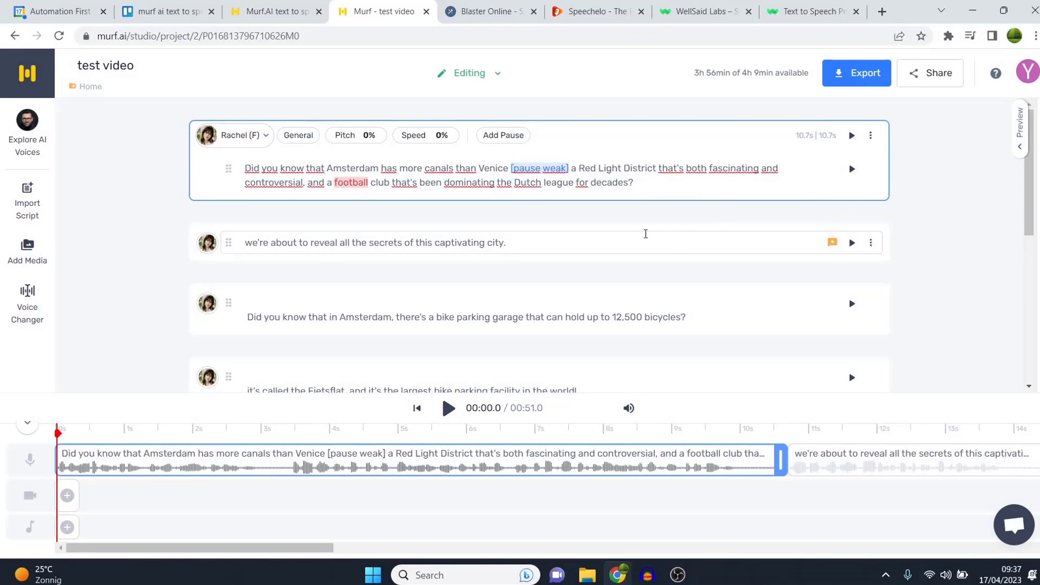
left_click(488, 11)
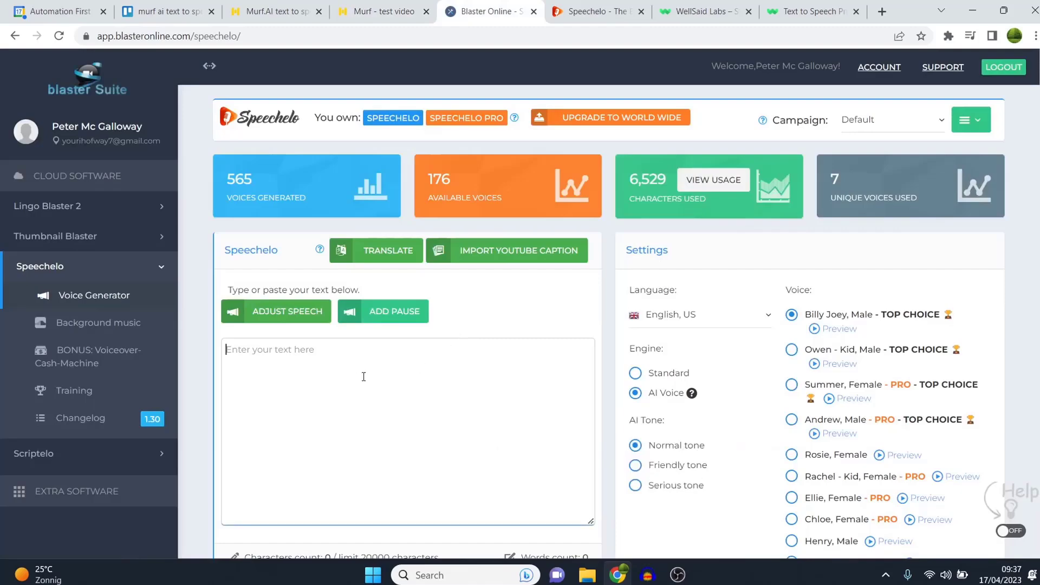
scroll(466, 347, "down", 1)
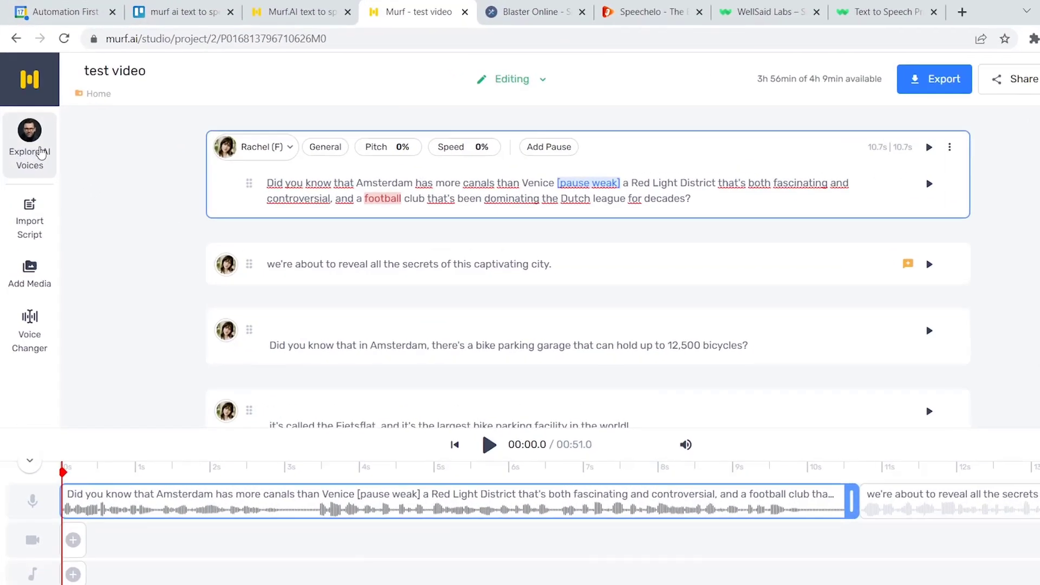
Step: Open Murf's voice library and scroll through the available voices
left_click(99, 334)
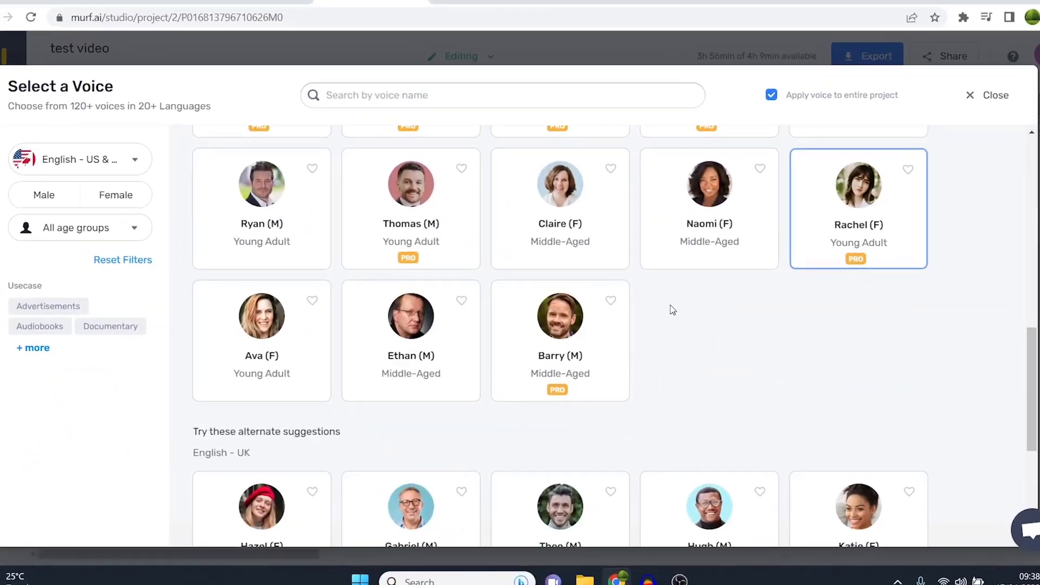
scroll(671, 309, "down", 5)
scroll(670, 297, "up", 5)
scroll(684, 349, "down", 10)
scroll(703, 338, "up", 3)
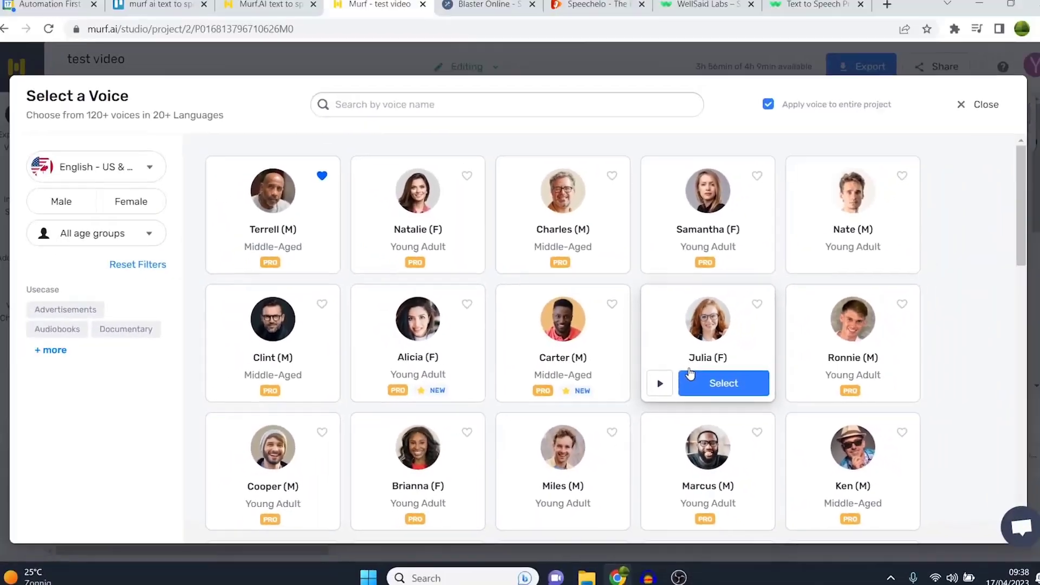
Step: Check the Speechelo page again, then return to Murf's voice selection
key("ctrl+Tab")
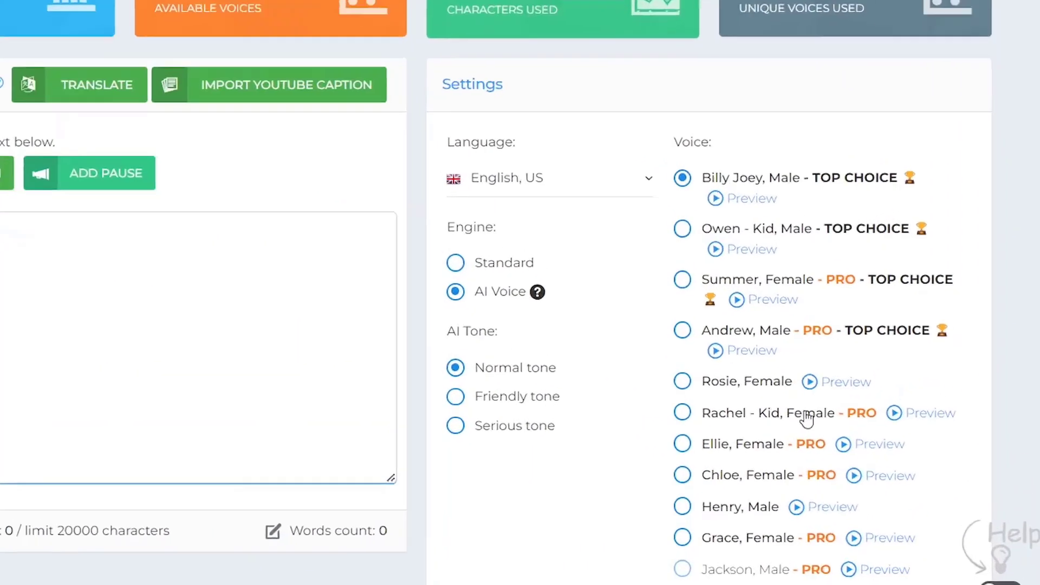
scroll(902, 379, "down", 3)
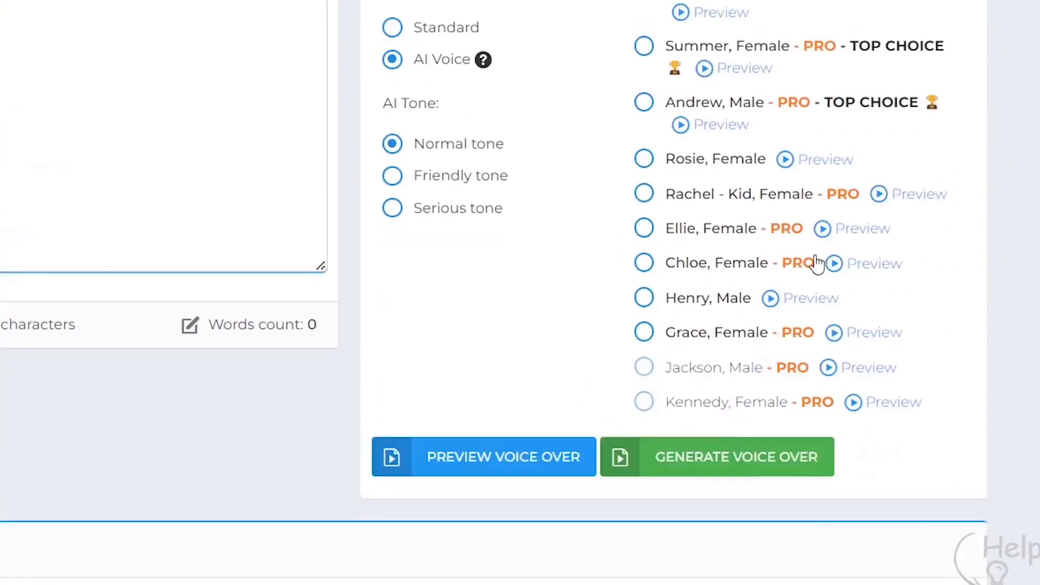
scroll(811, 181, "up", 2)
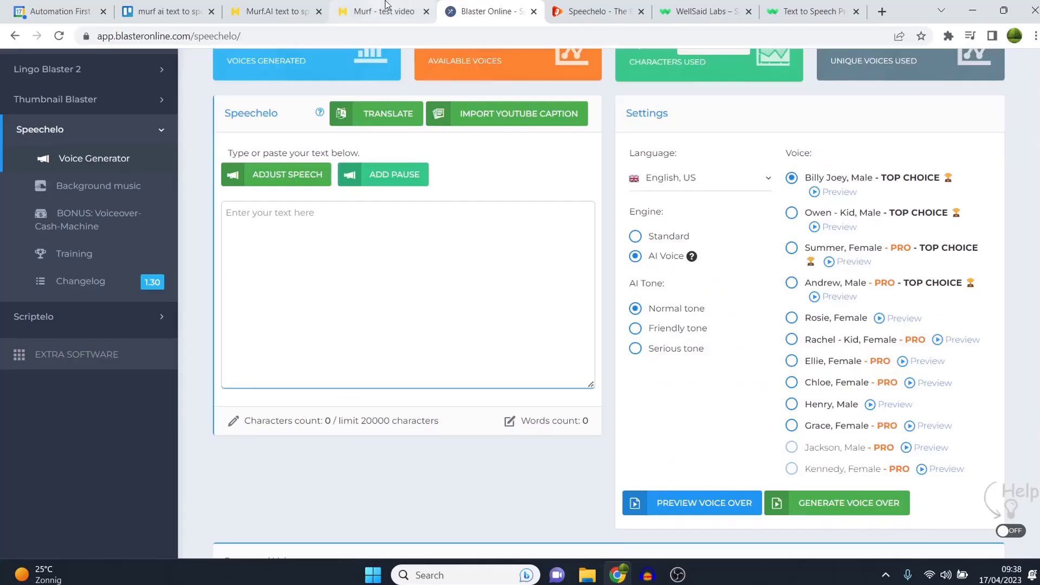
key("ctrl+shift+Tab")
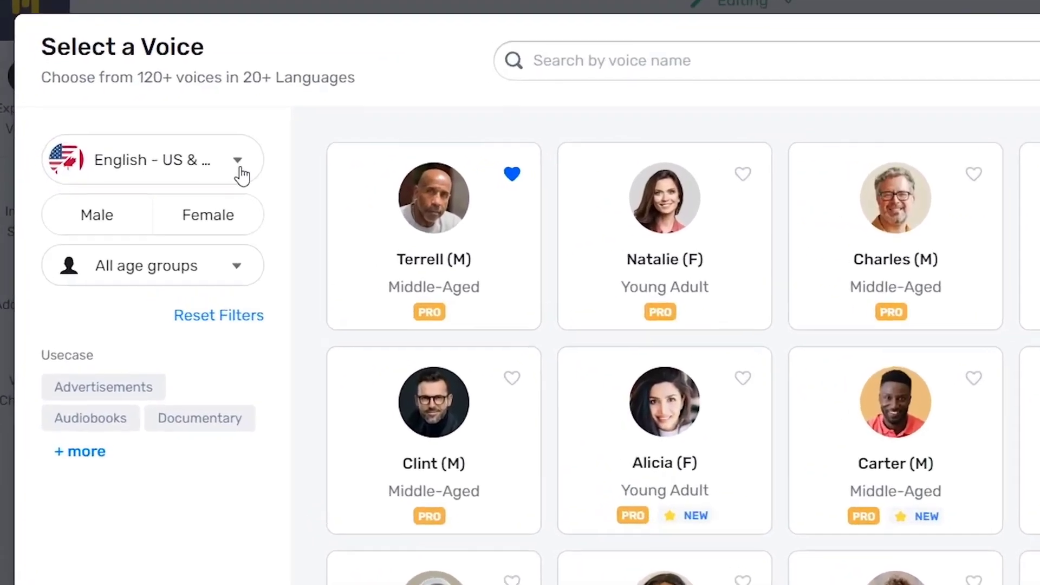
Step: Browse the language list, keep English - US & Canada, and filter voices to Male
left_click(224, 163)
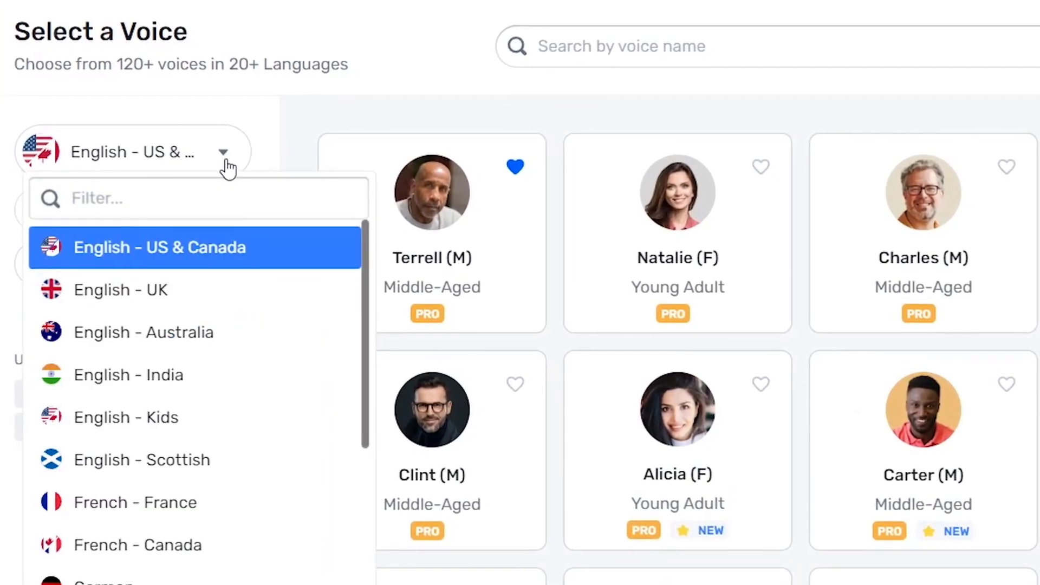
scroll(269, 528, "down", 5)
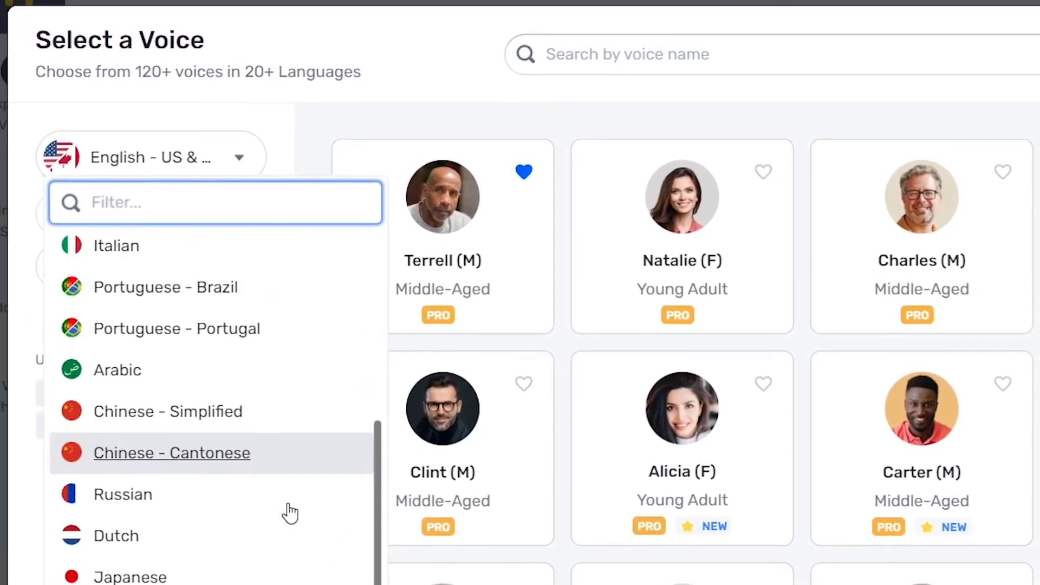
scroll(290, 512, "down", 4)
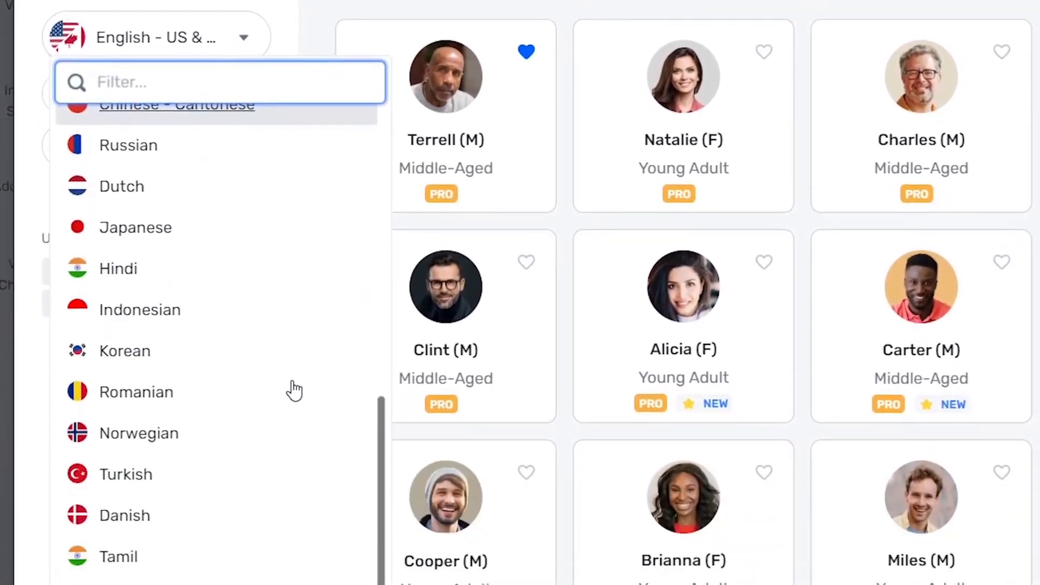
scroll(287, 374, "up", 10)
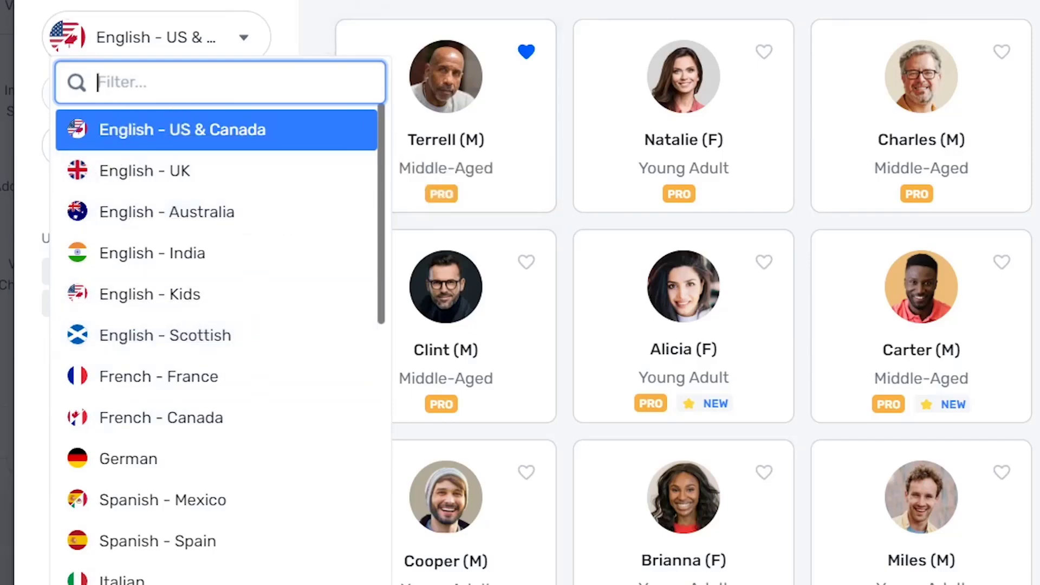
left_click(544, 100)
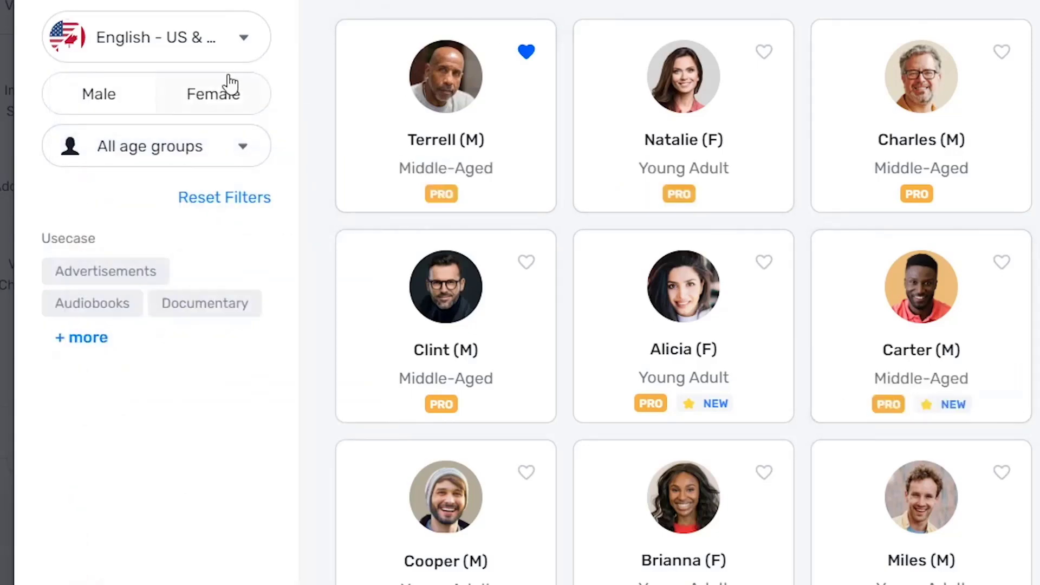
left_click(117, 108)
Step: Clear the gender filter to show all voices, then preview Terrell and Natalie
left_click(224, 102)
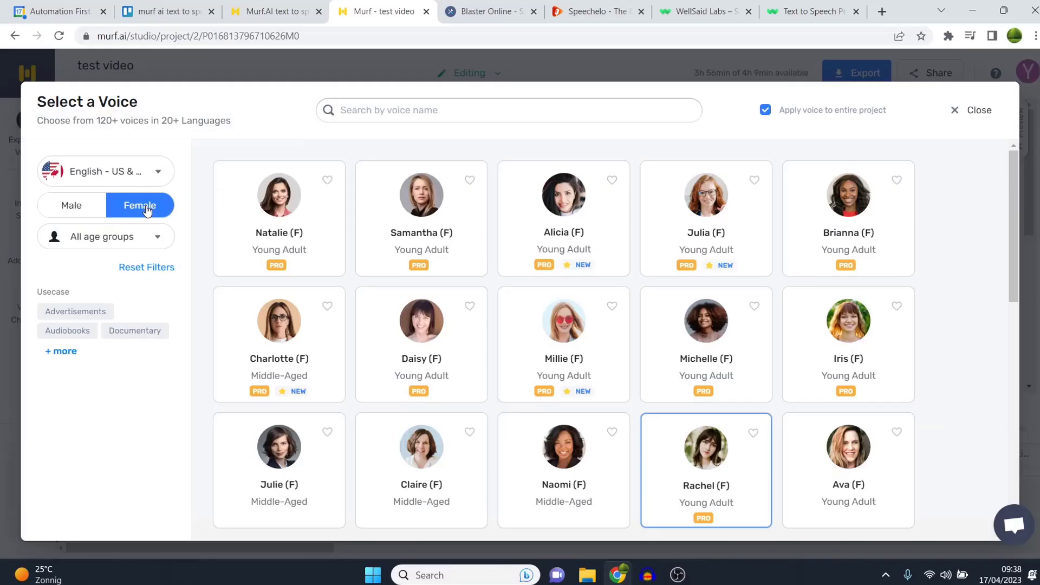
left_click(144, 99)
left_click(97, 208)
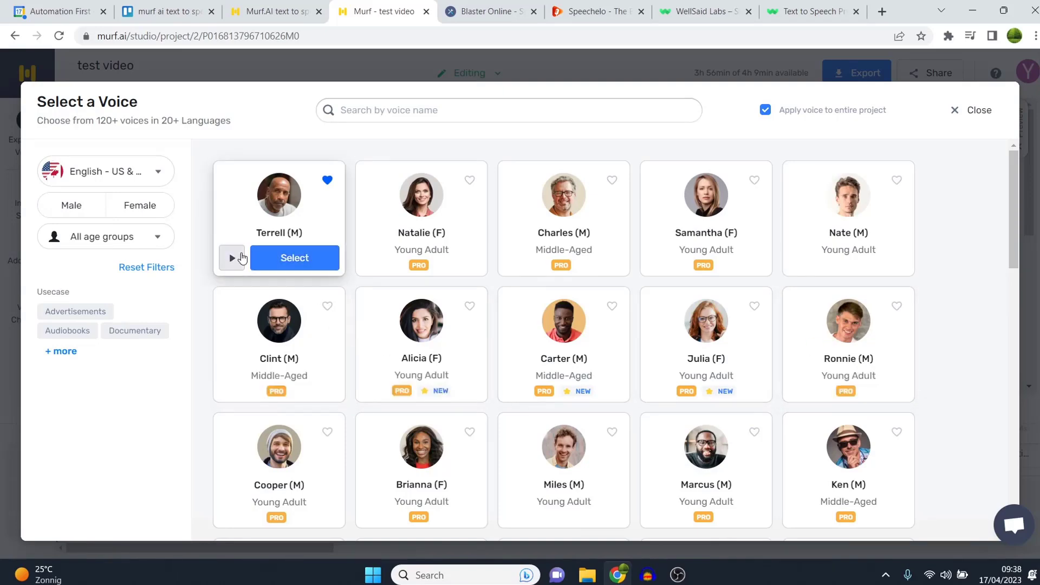
left_click(232, 255)
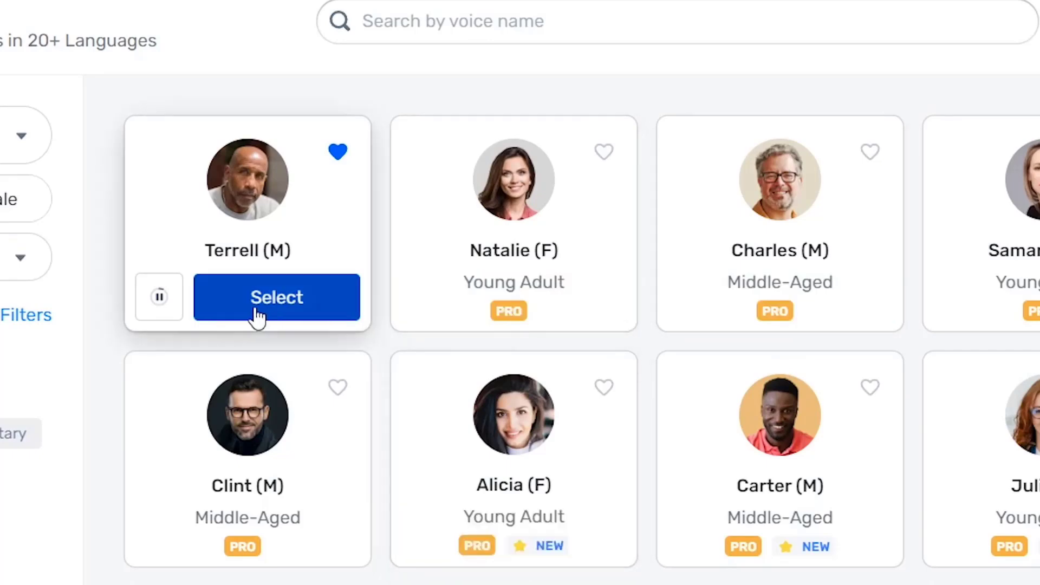
left_click(158, 304)
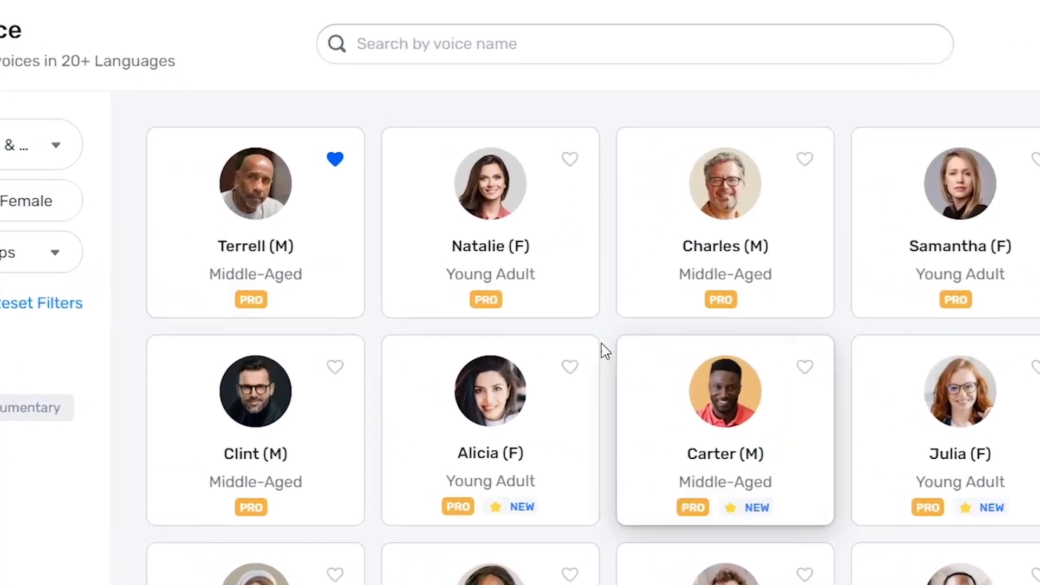
left_click(374, 258)
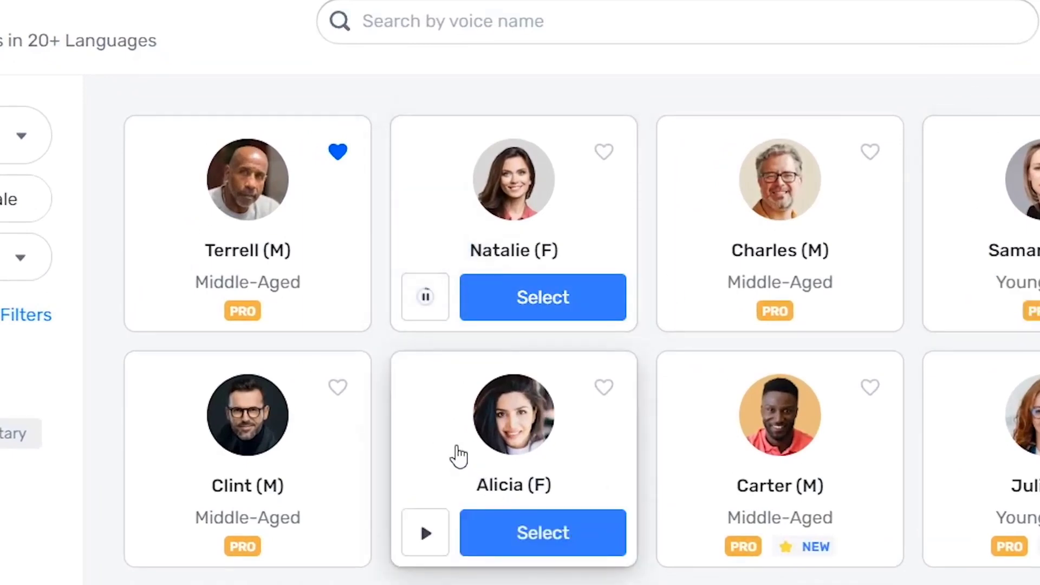
left_click(442, 313)
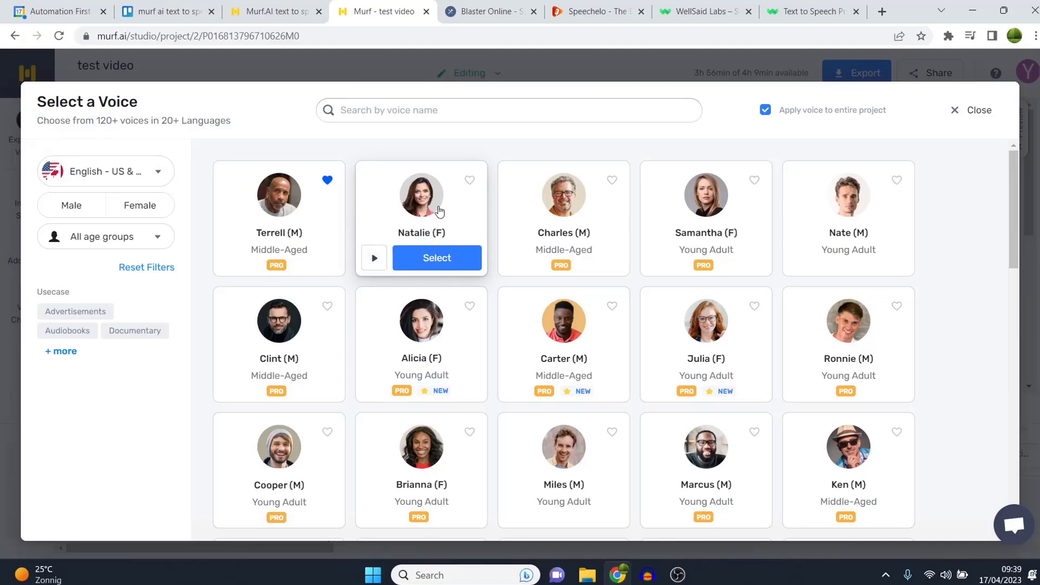
Step: Preview Rachel's and Thomas's voices, then expand the full list of use-case categories
scroll(755, 319, "down", 10)
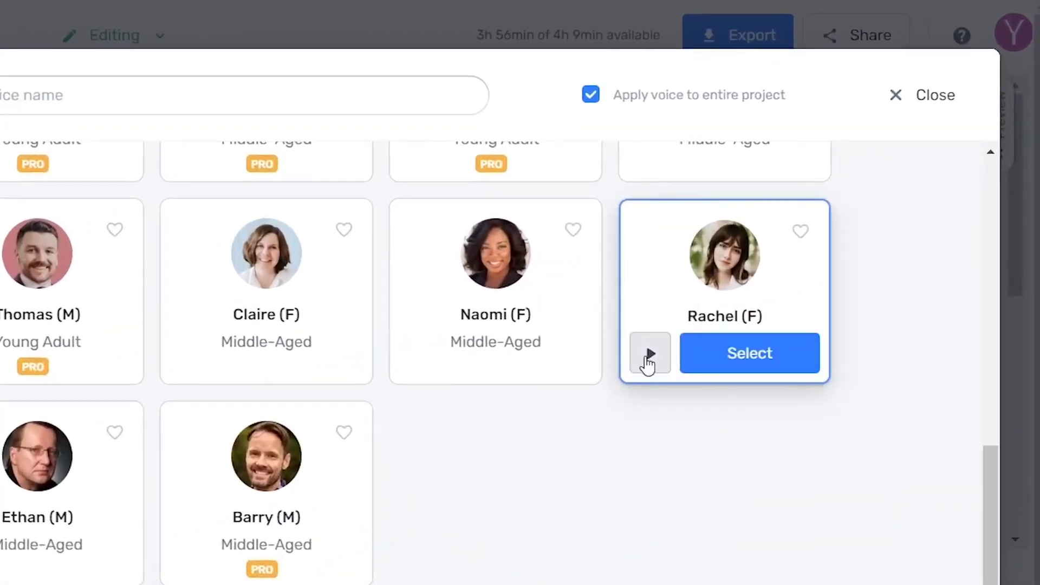
left_click(803, 273)
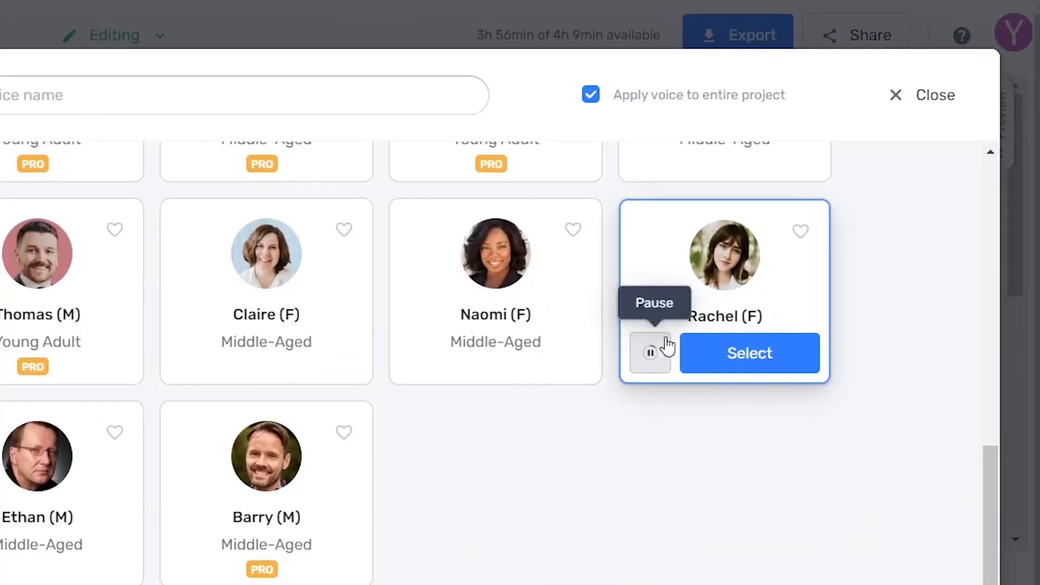
left_click(651, 357)
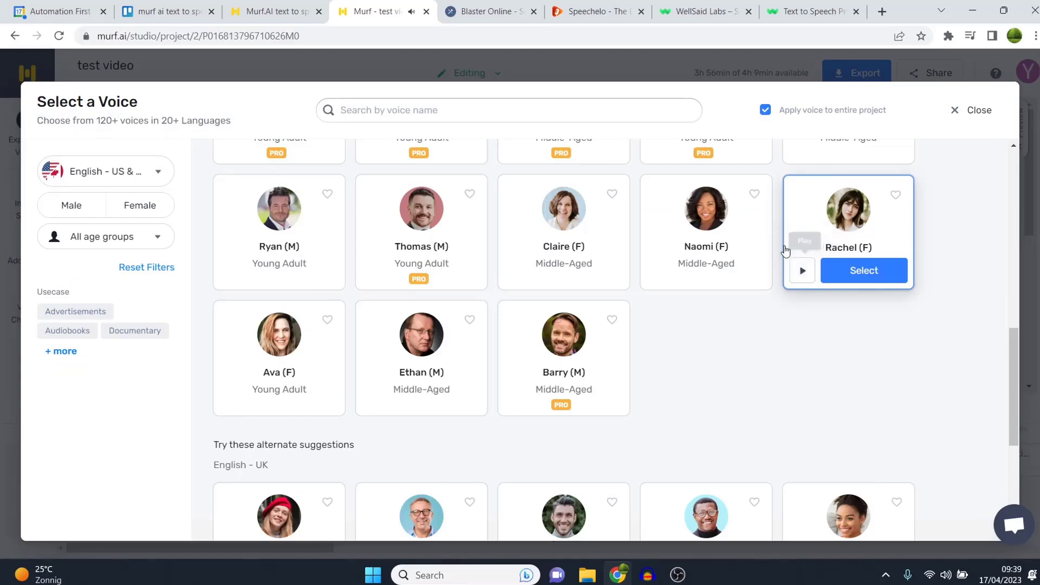
mouse_move(381, 278)
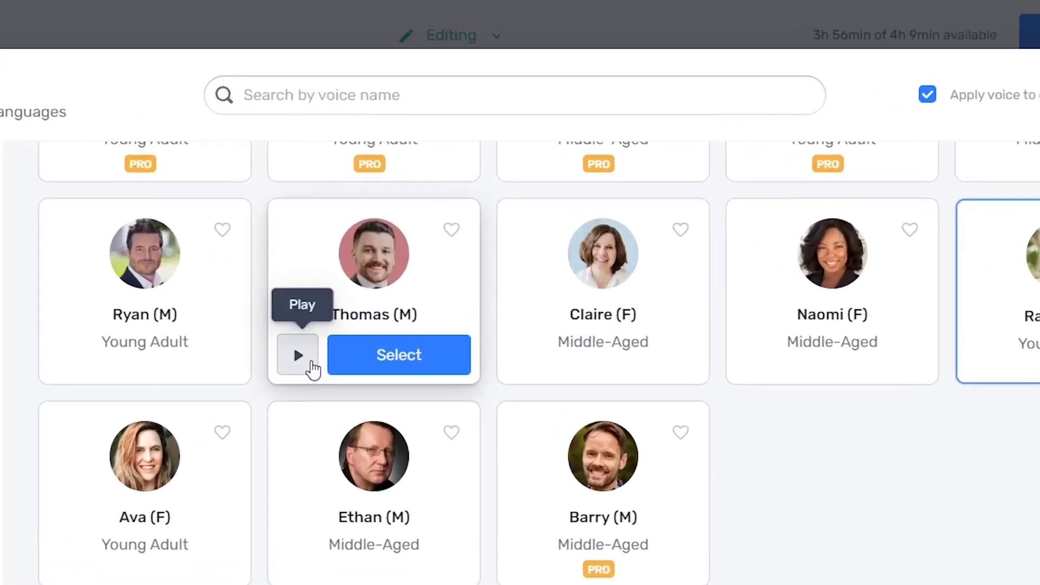
left_click(312, 368)
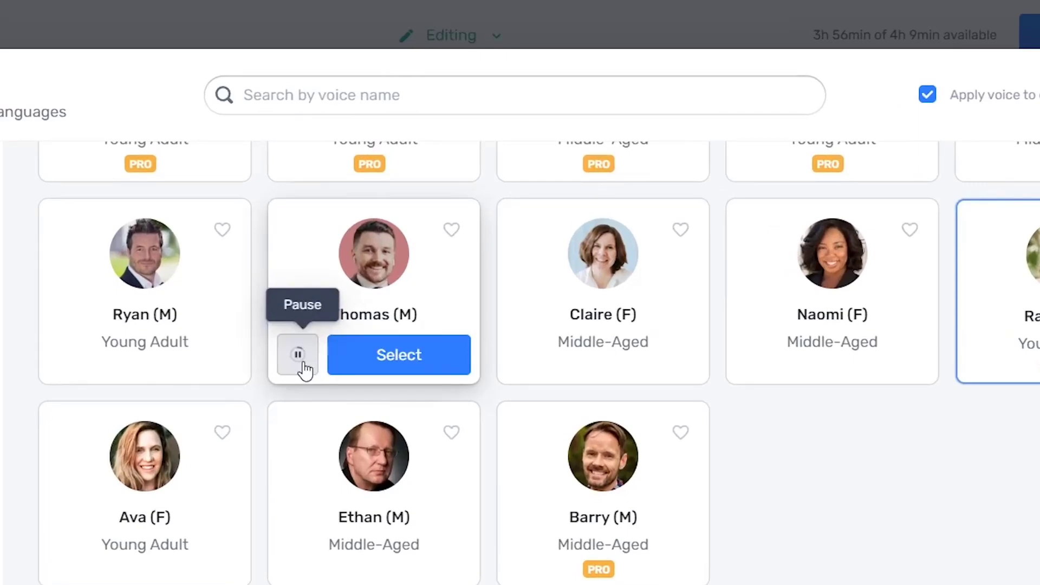
left_click(304, 368)
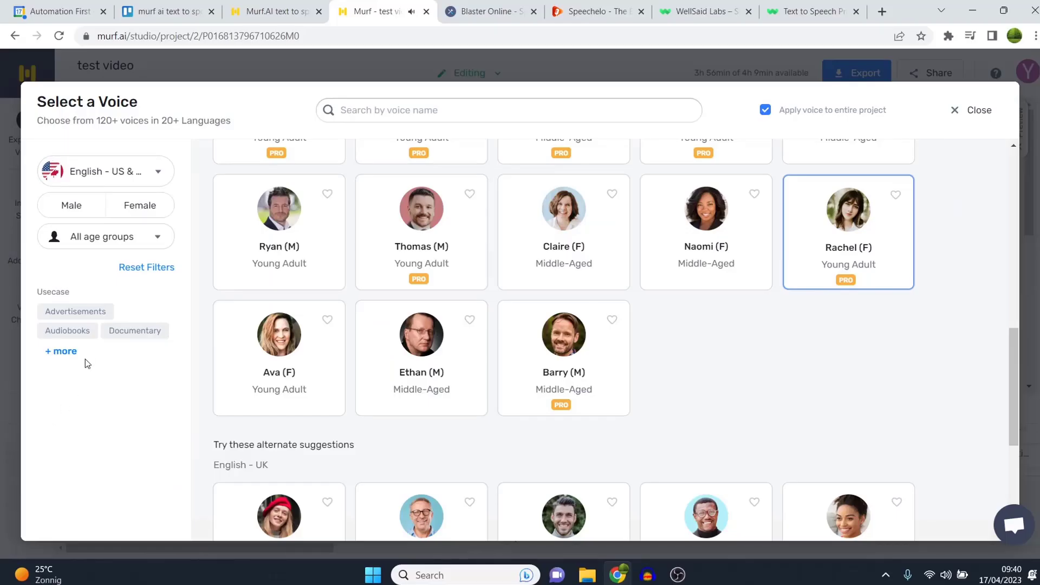
left_click(51, 351)
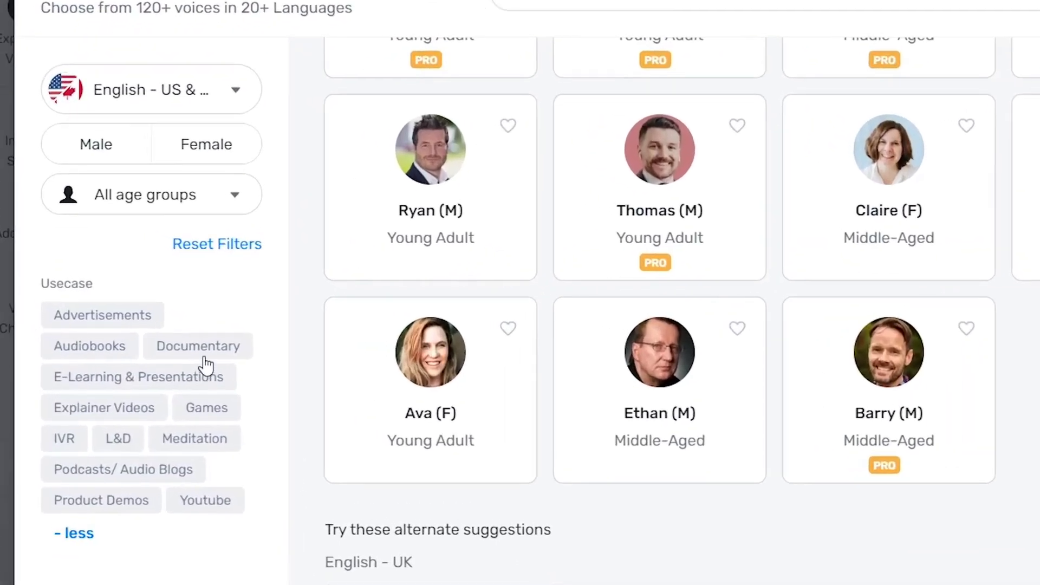
Step: Try the Documentary, Audiobooks and Advertisements use-case filters, leaving only Advertisements active
left_click(205, 355)
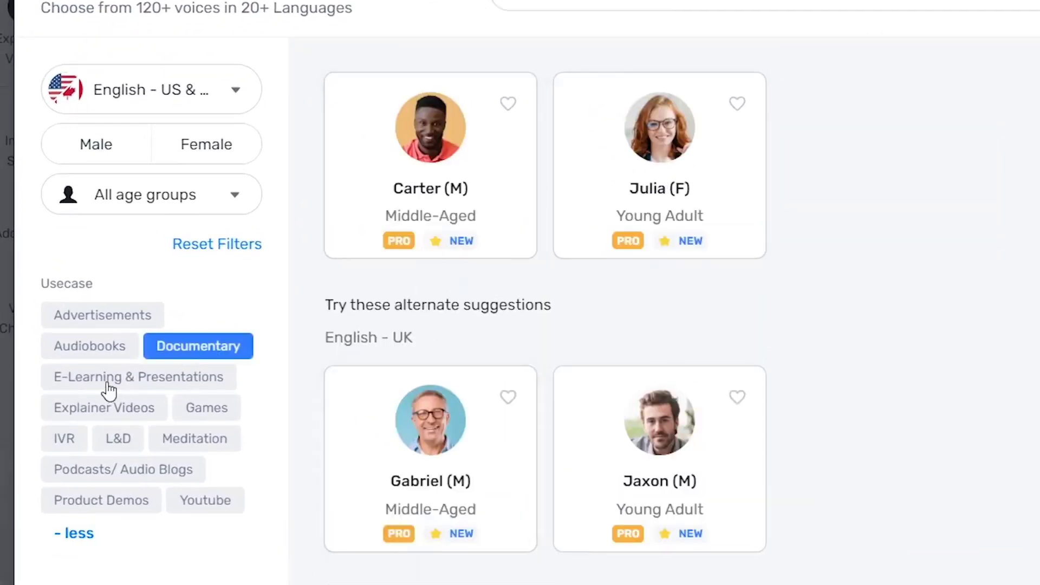
left_click(99, 346)
left_click(204, 348)
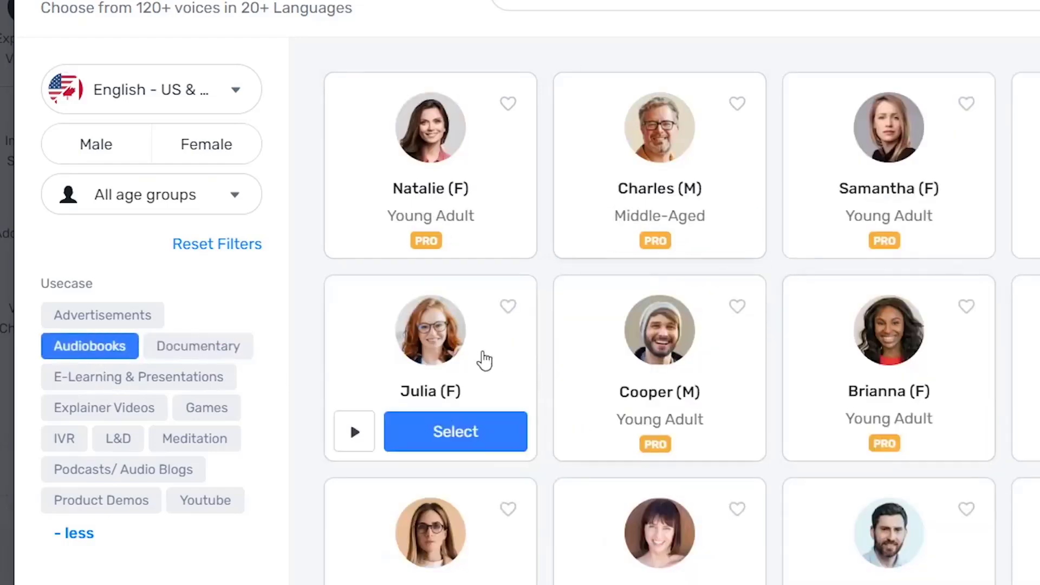
left_click(114, 316)
left_click(106, 349)
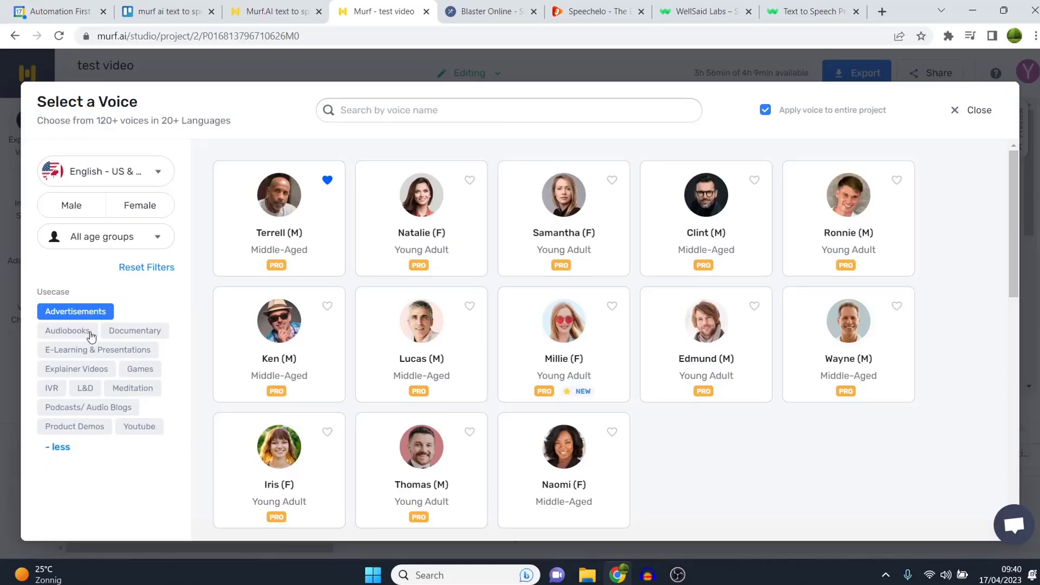
Step: Remove the Advertisements filter and browse the full list of US English voices
left_click(99, 311)
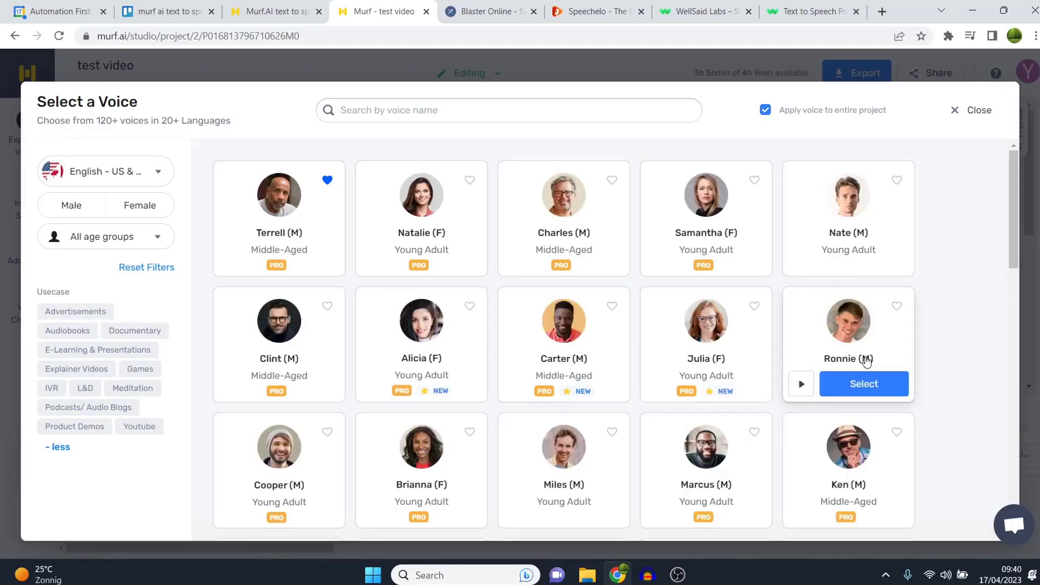
scroll(792, 374, "down", 4)
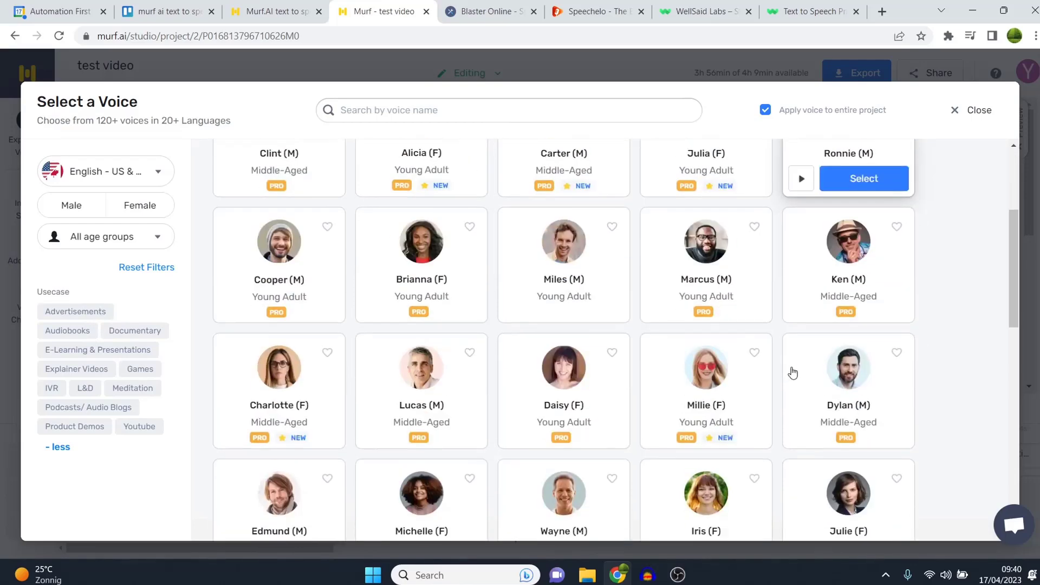
mouse_move(792, 376)
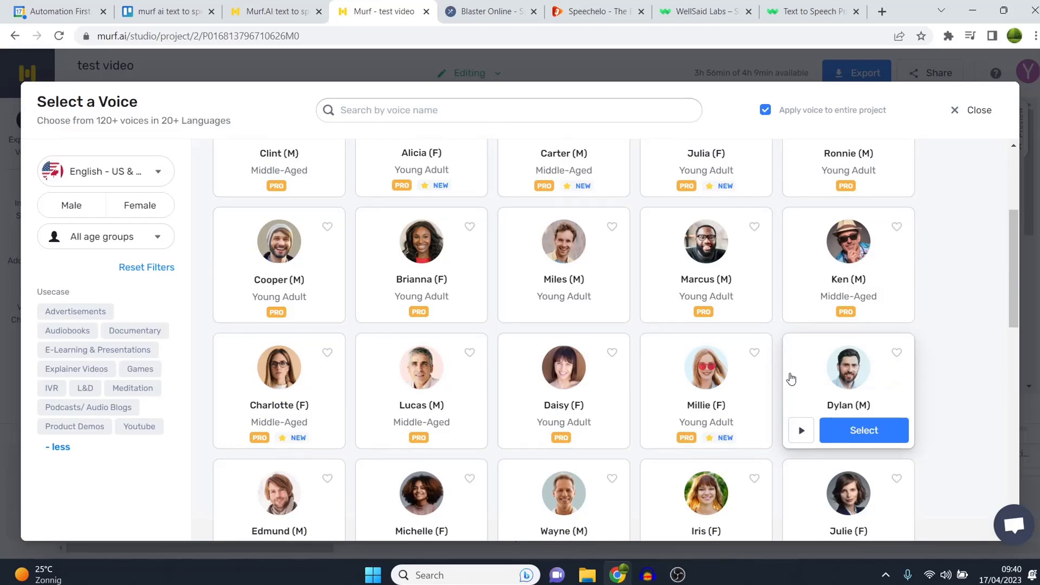
scroll(791, 379, "up", 4)
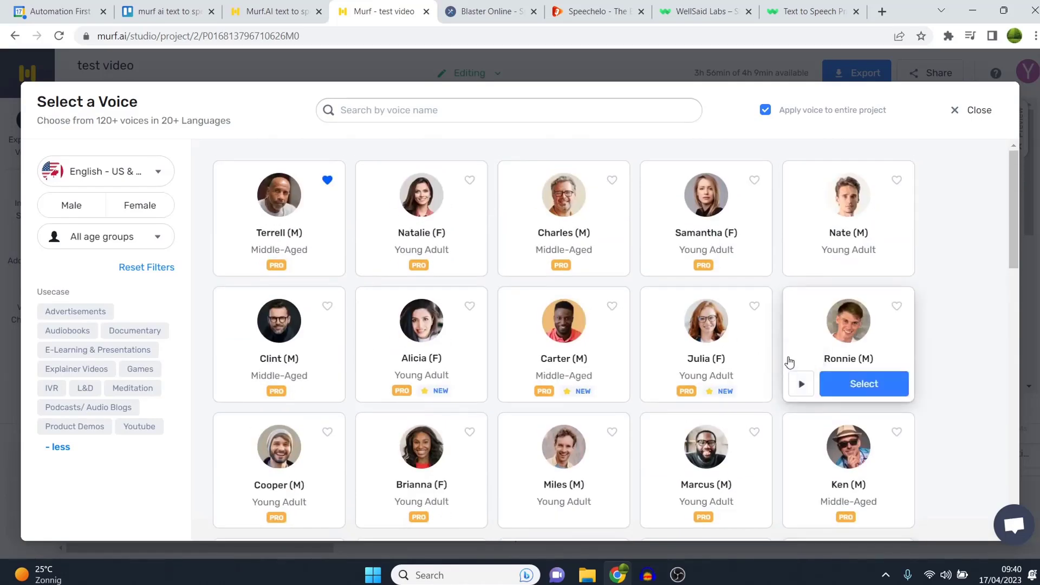
mouse_move(725, 271)
mouse_move(620, 254)
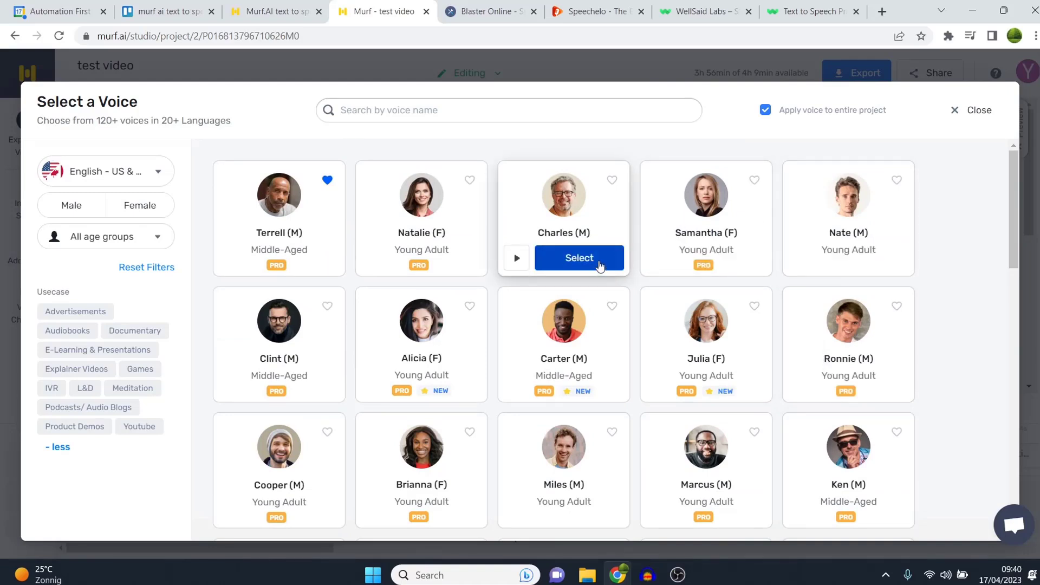
mouse_move(311, 275)
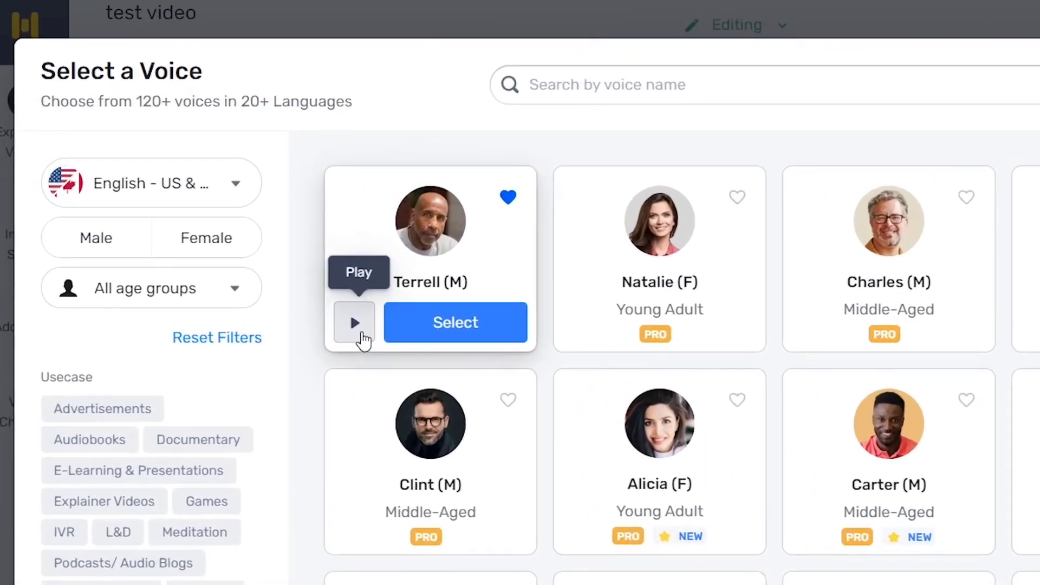
Step: Preview Terrell, select him as the script's voice, and play the first block
left_click(233, 260)
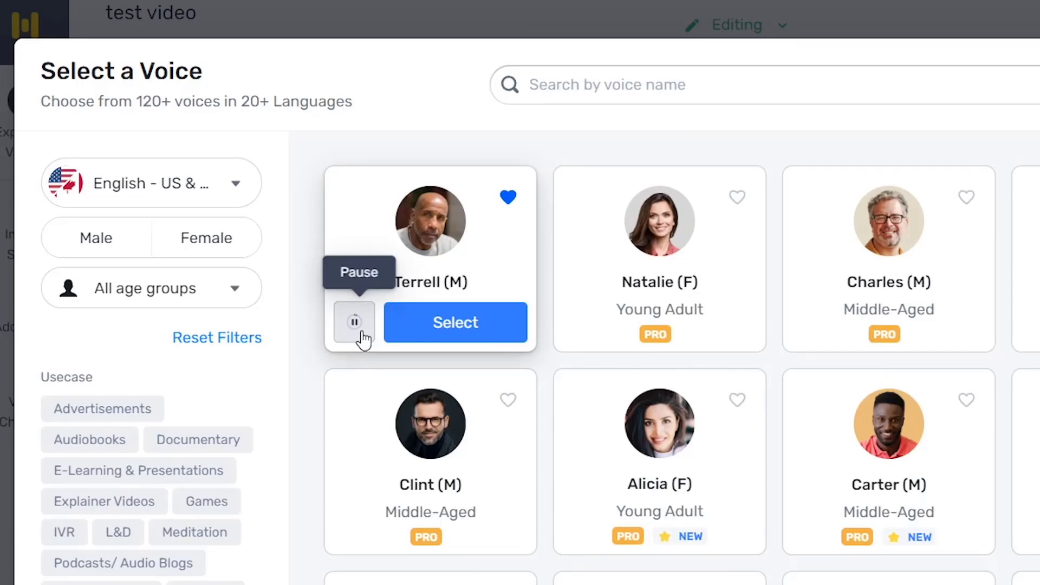
left_click(502, 340)
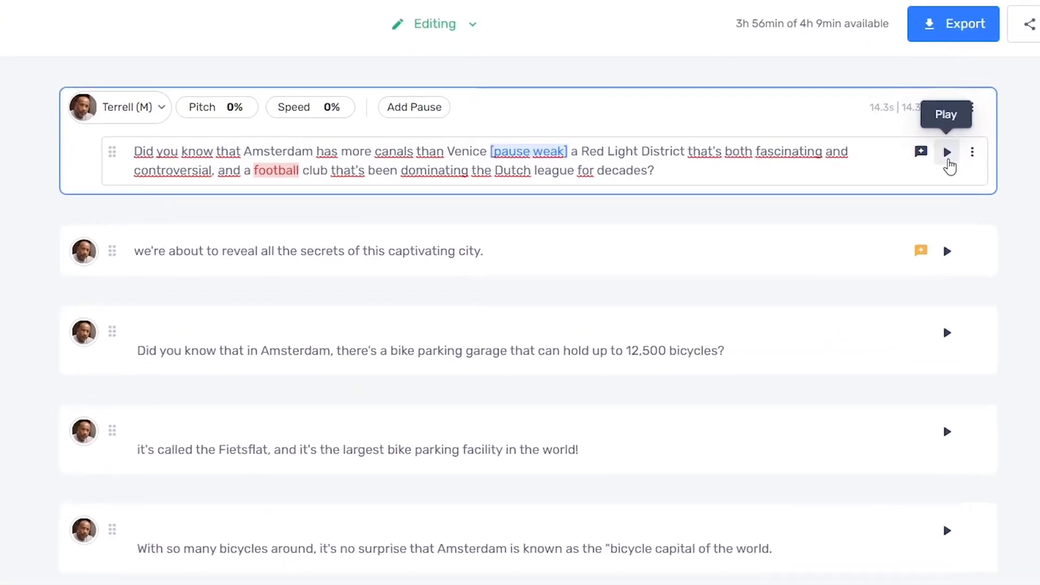
left_click(954, 152)
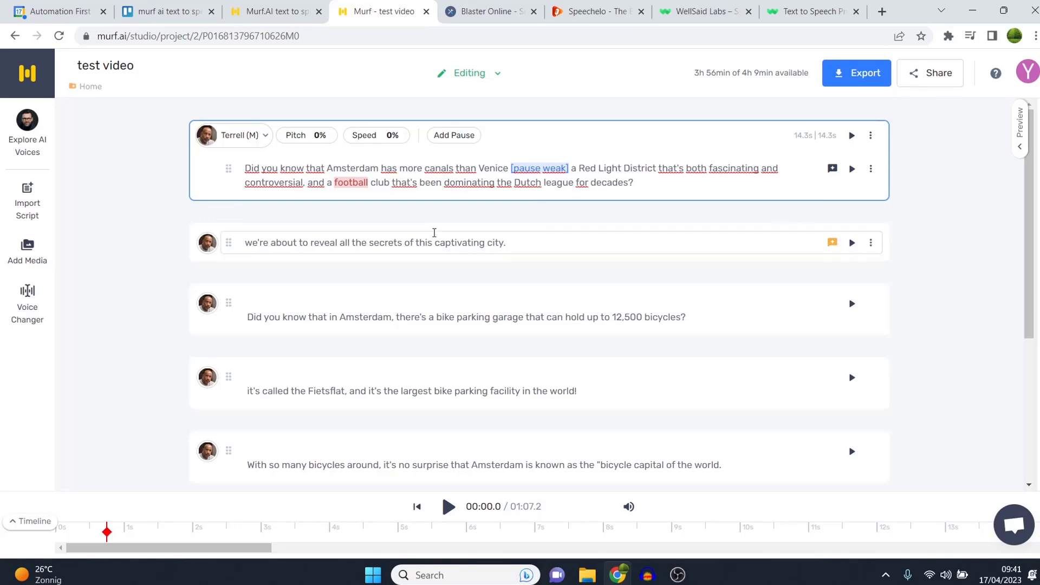
Step: Review the full pronunciation list for the word 'football', then close it
double_click(339, 184)
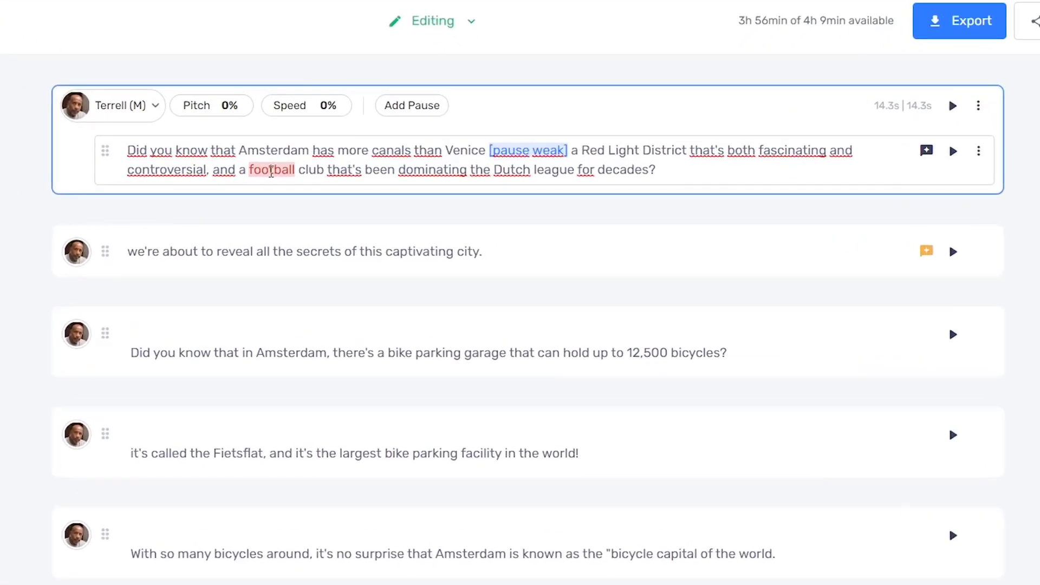
left_click(287, 146)
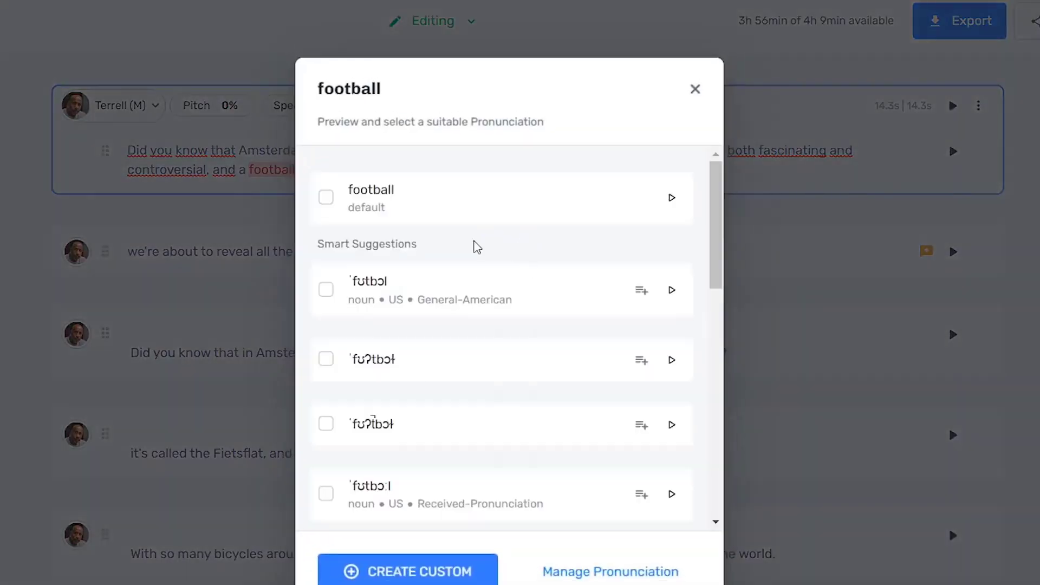
scroll(525, 264, "down", 5)
left_click(660, 128)
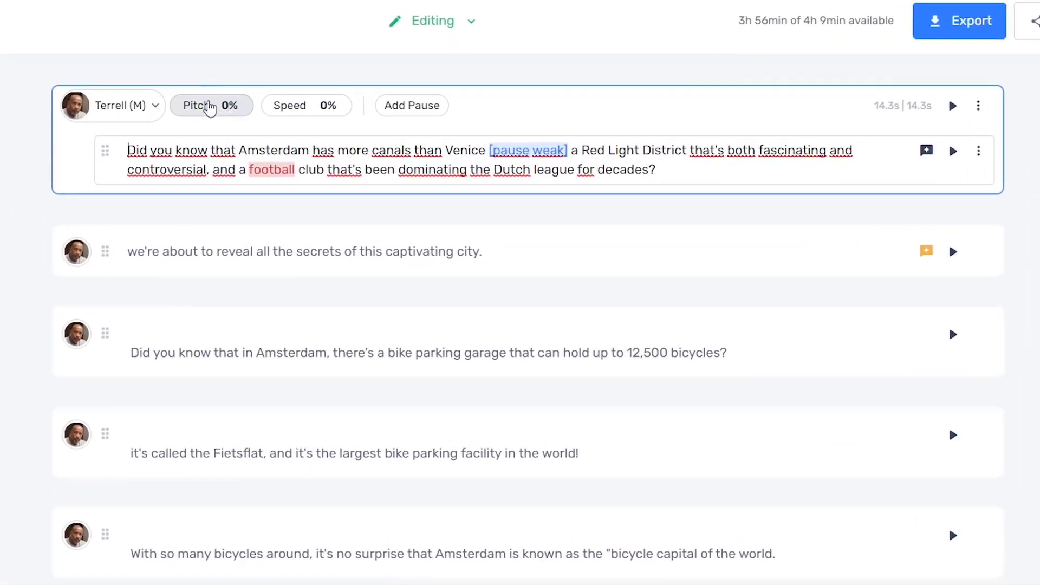
Step: Apply Rachel (F) to the entire project and regenerate the first block's 10.7 s audio
left_click(130, 105)
scroll(744, 314, "down", 10)
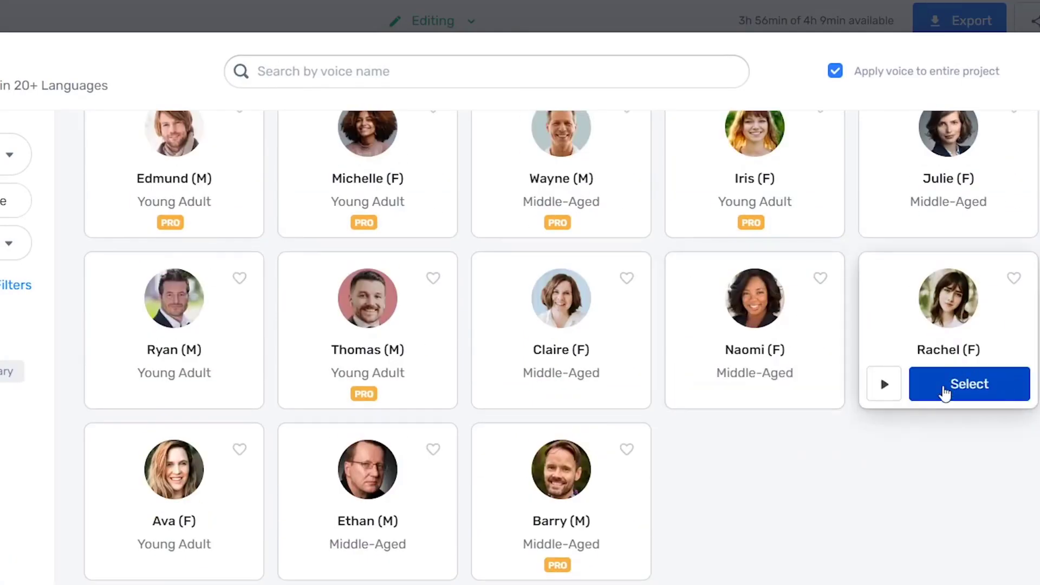
left_click(975, 391)
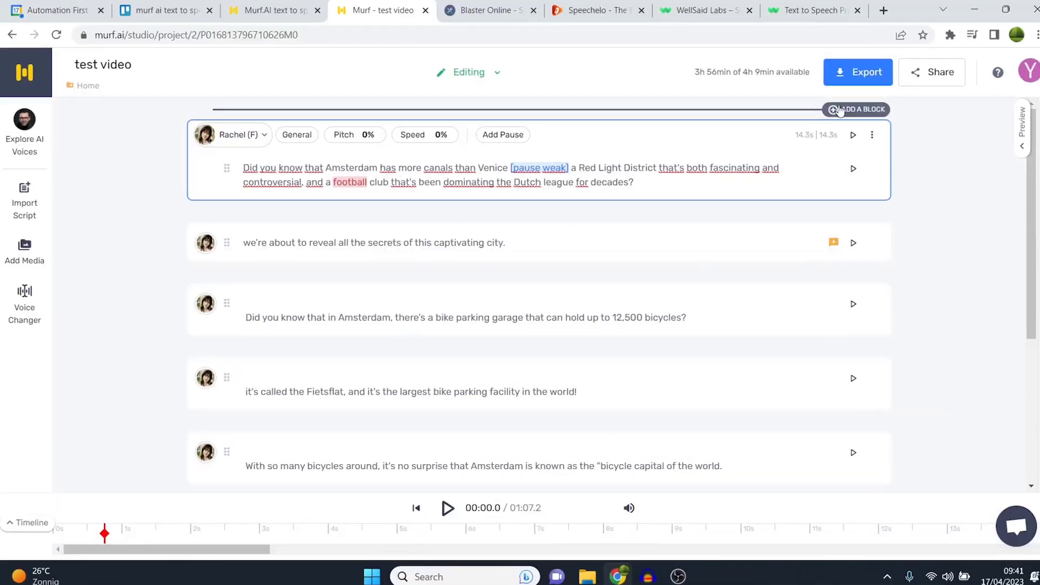
left_click(852, 168)
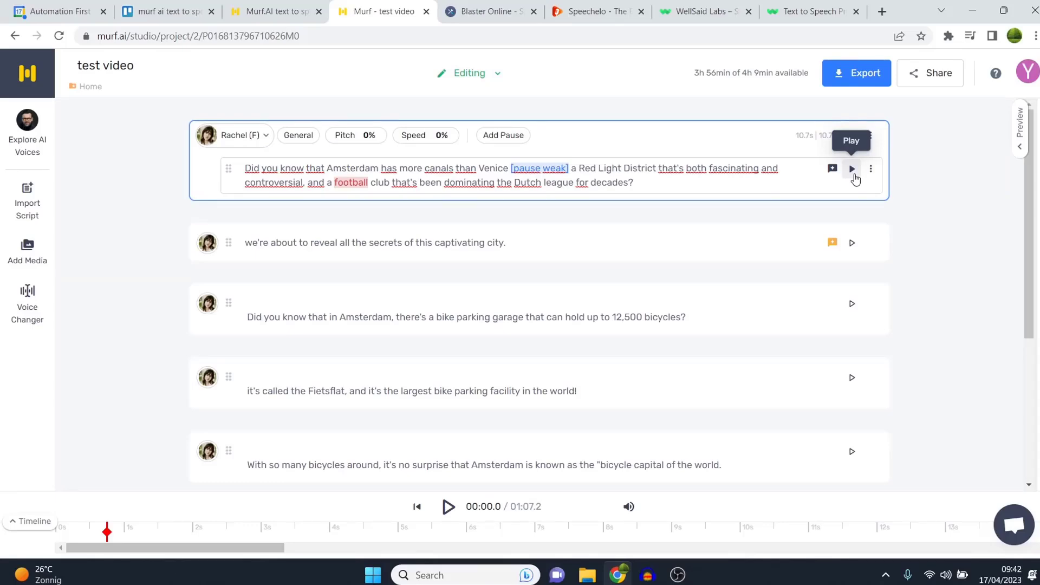
left_click(854, 176)
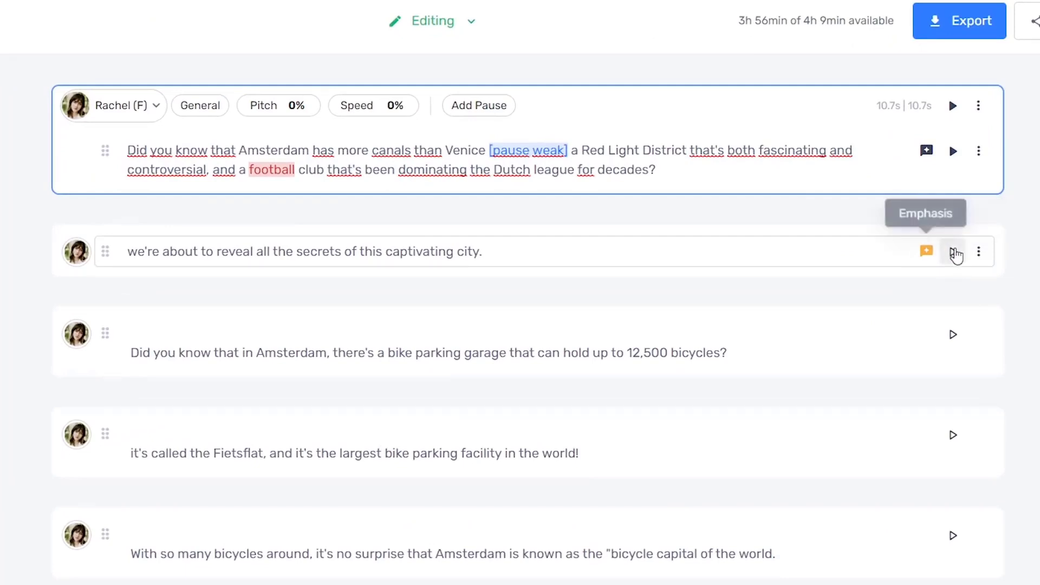
Step: Reset block 2's emphasis, add emphasis on 'captivating' and 'city', and apply it
left_click(922, 255)
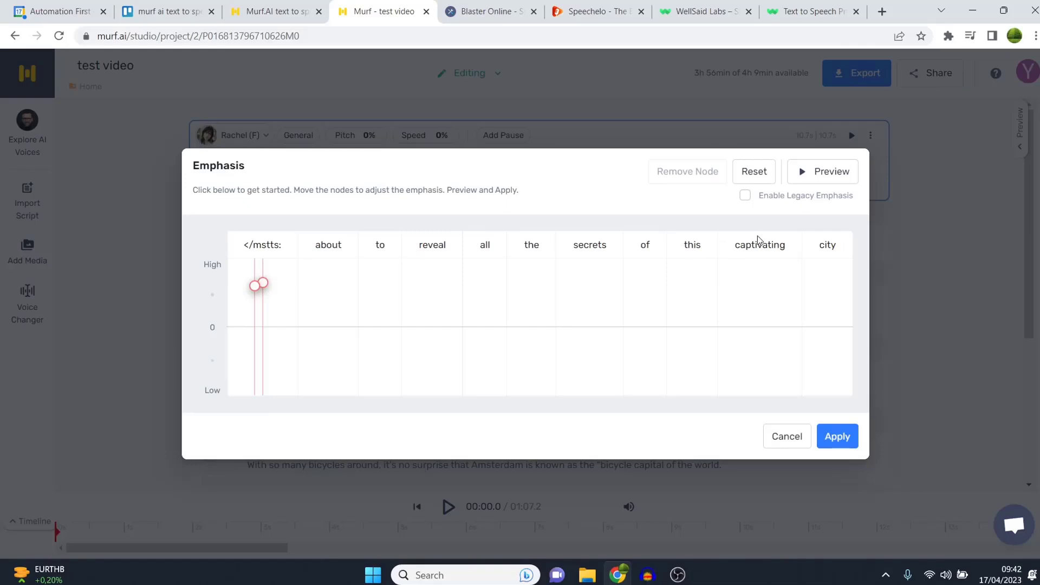
left_click(769, 170)
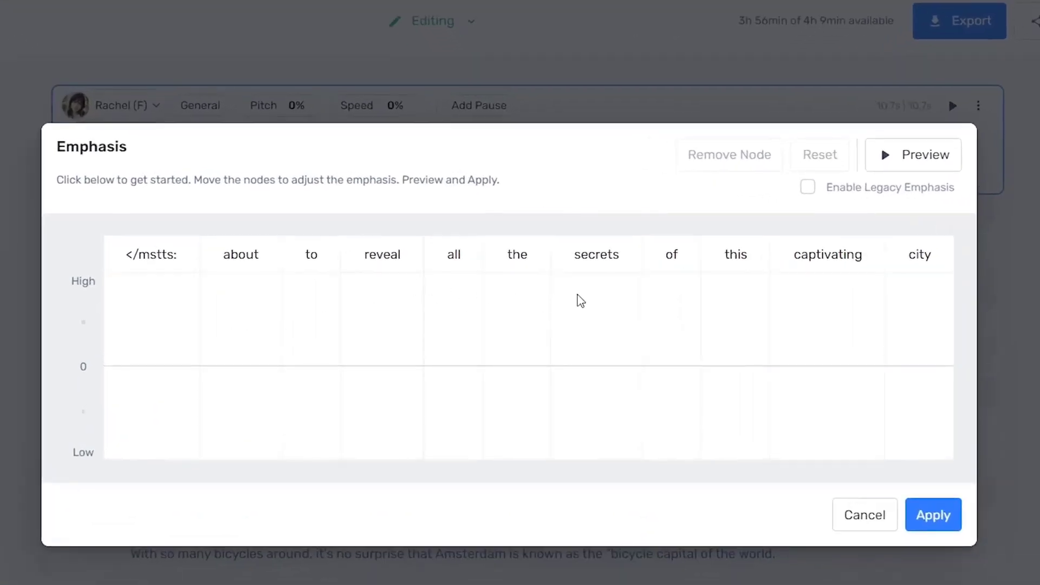
left_click(819, 324)
left_click(921, 322)
left_click(931, 513)
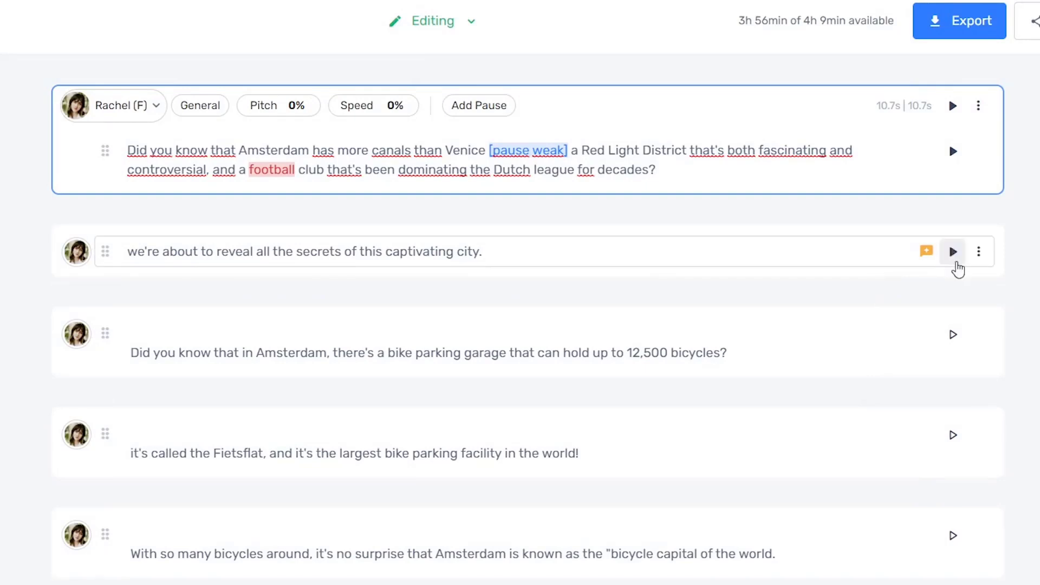
left_click(956, 257)
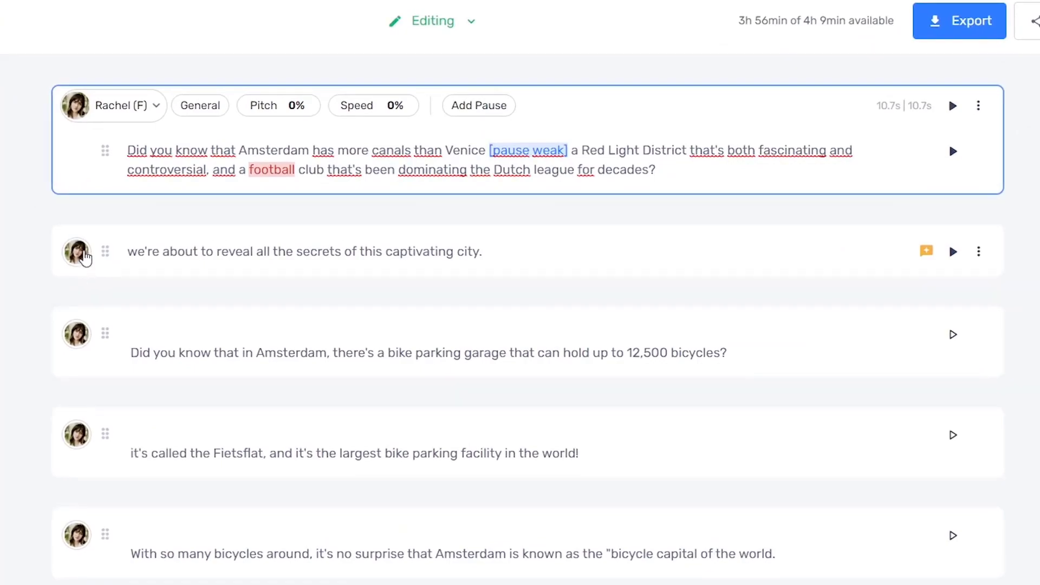
left_click(81, 254)
scroll(814, 172, "down", 5)
scroll(814, 173, "up", 2)
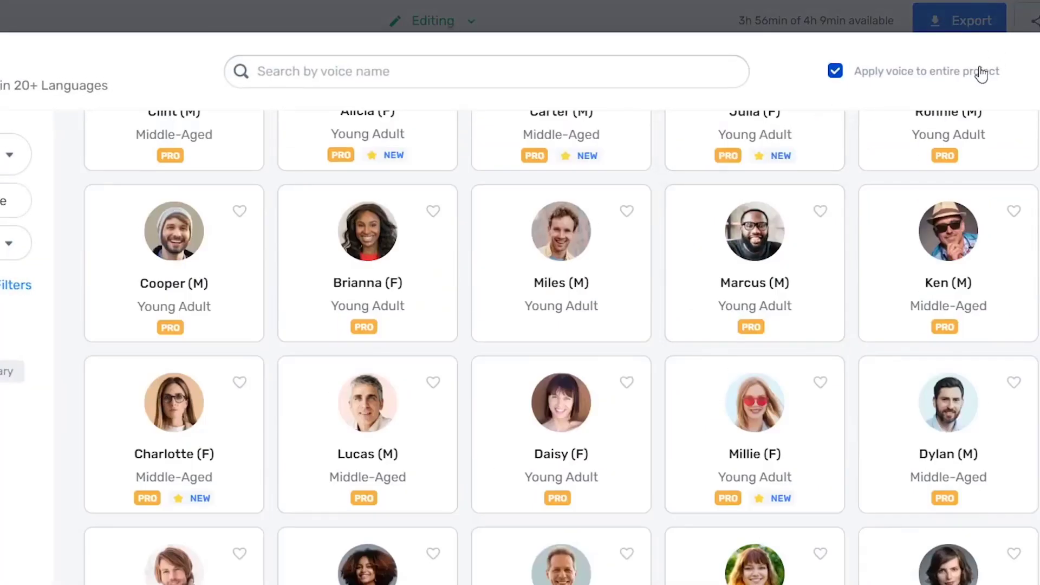
mouse_move(894, 244)
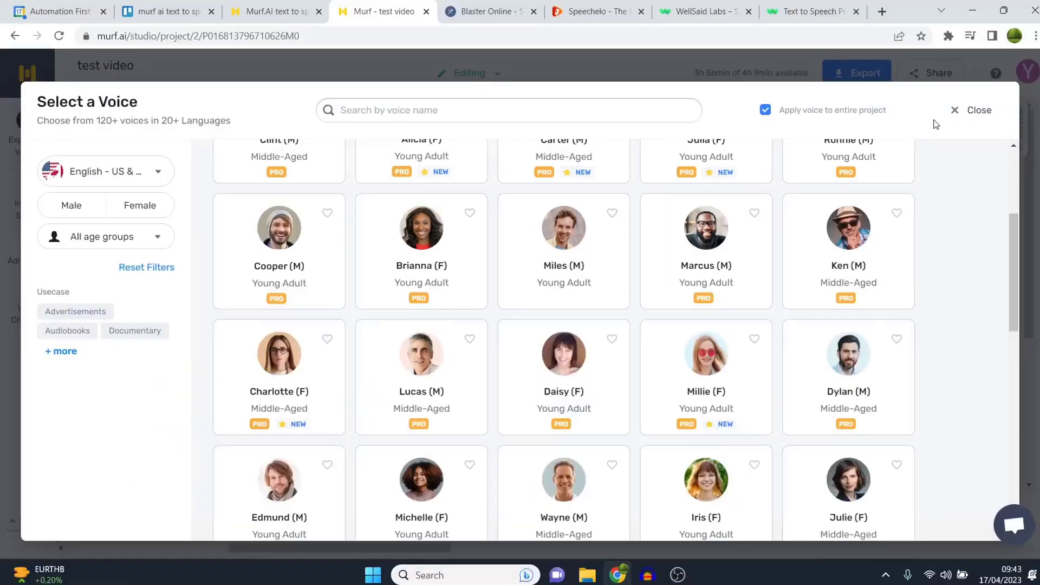
left_click(948, 112)
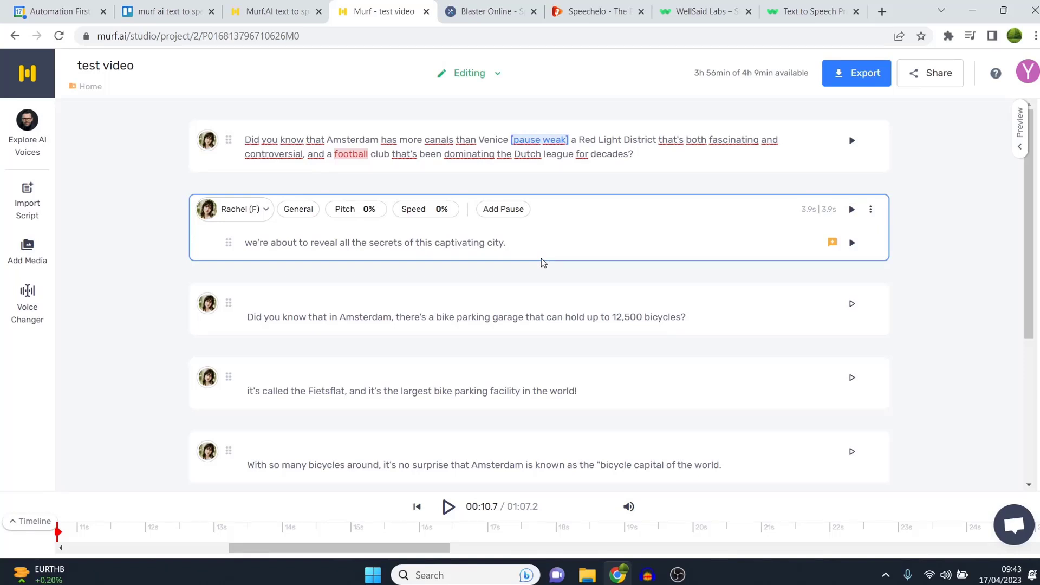
Step: After a glance at the Speechelo tab, assign Michelle to the third block only
left_click(485, 12)
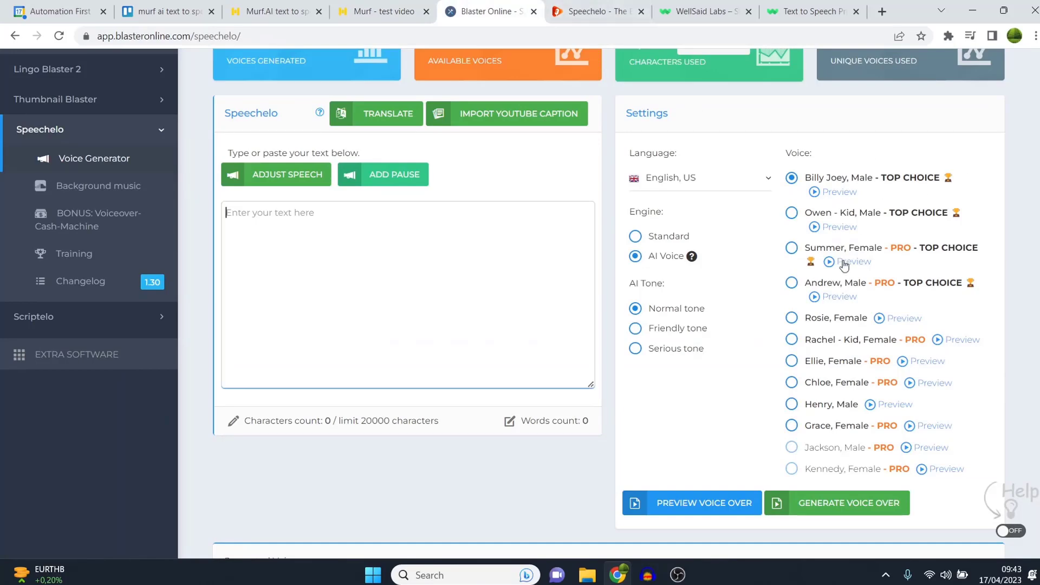
left_click(376, 11)
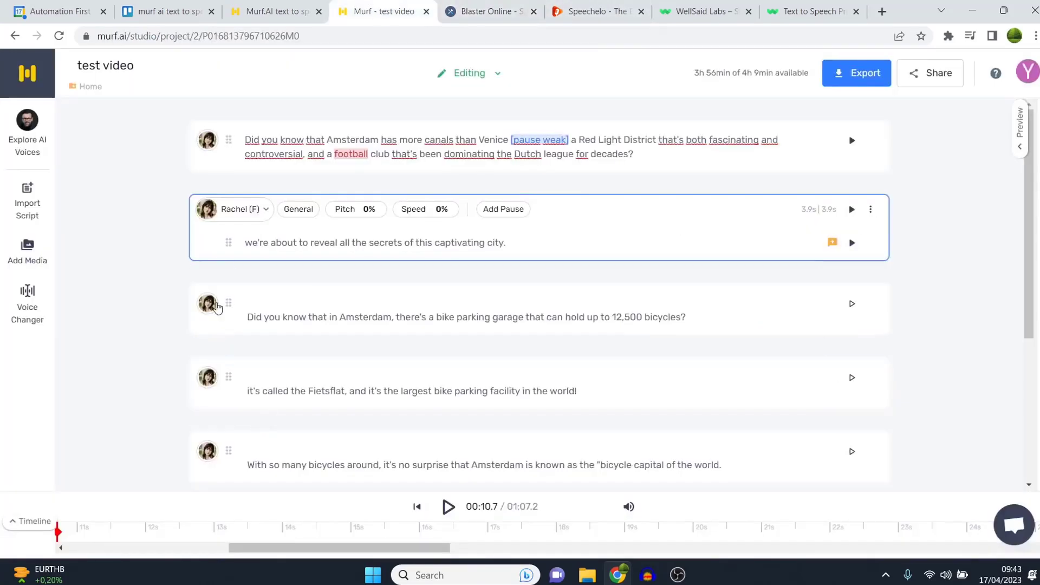
left_click(216, 306)
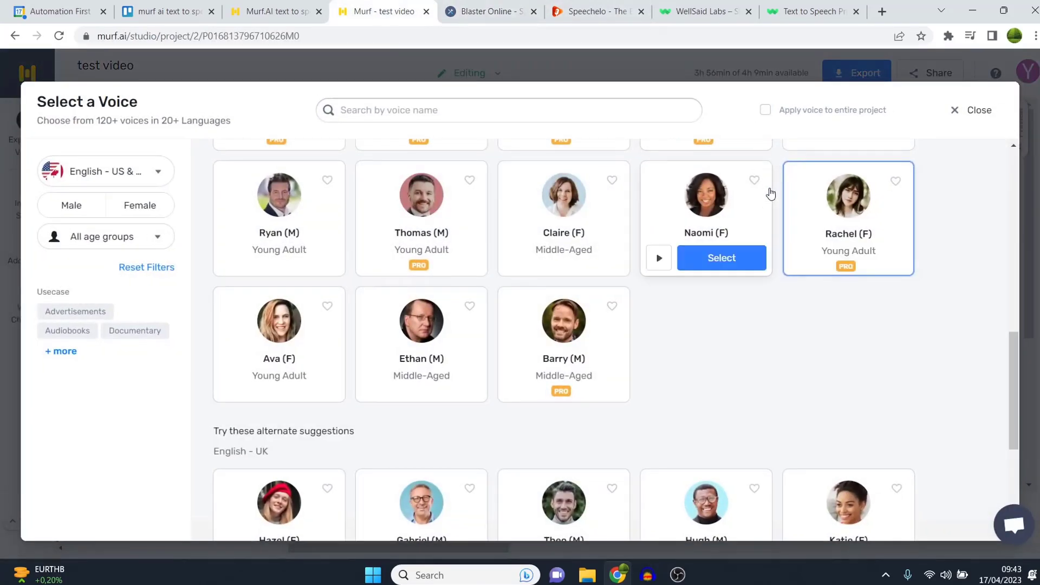
scroll(699, 271, "up", 5)
scroll(675, 317, "down", 5)
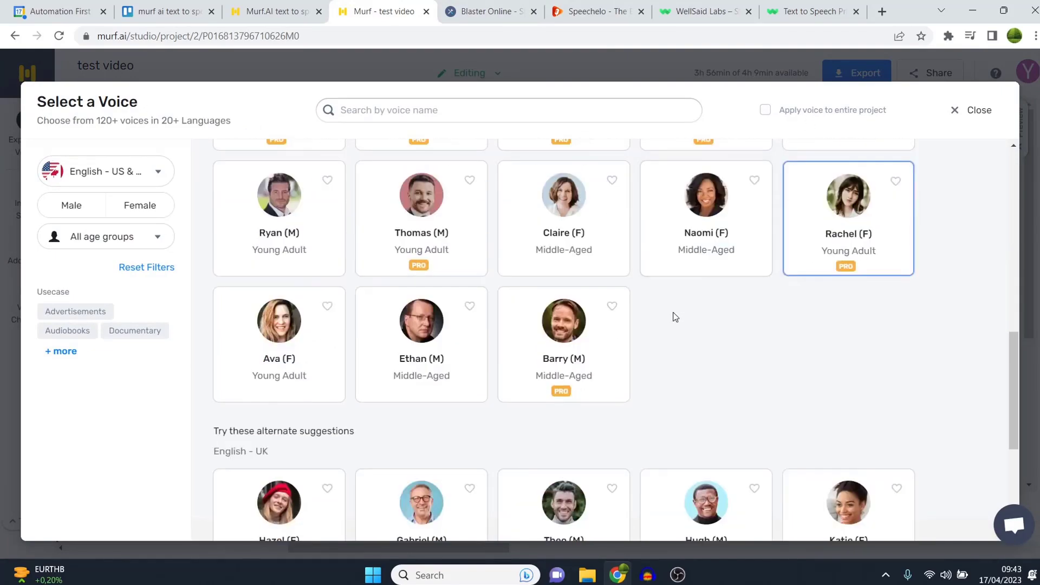
scroll(669, 308, "up", 4)
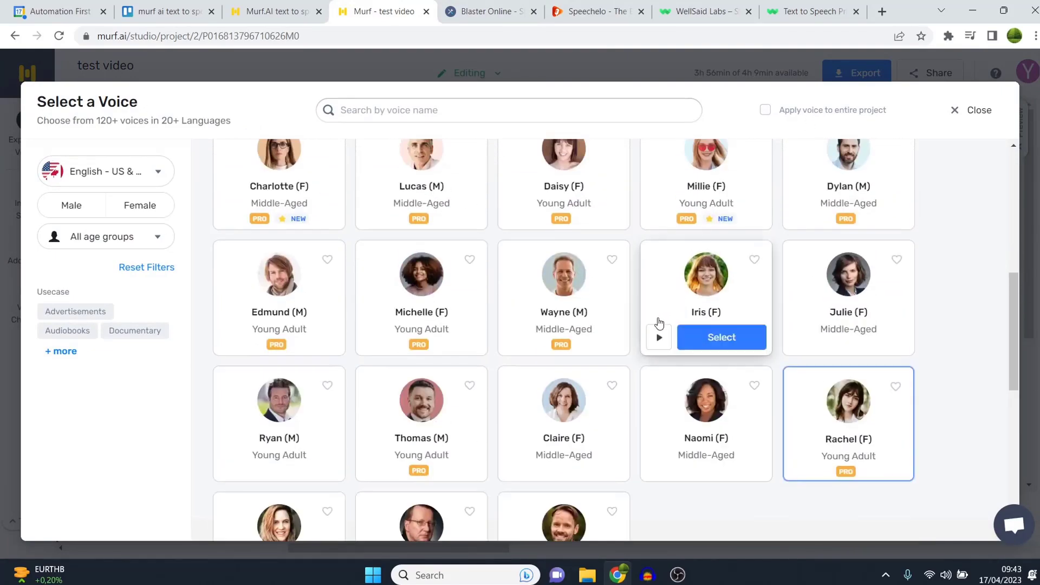
scroll(659, 323, "up", 5)
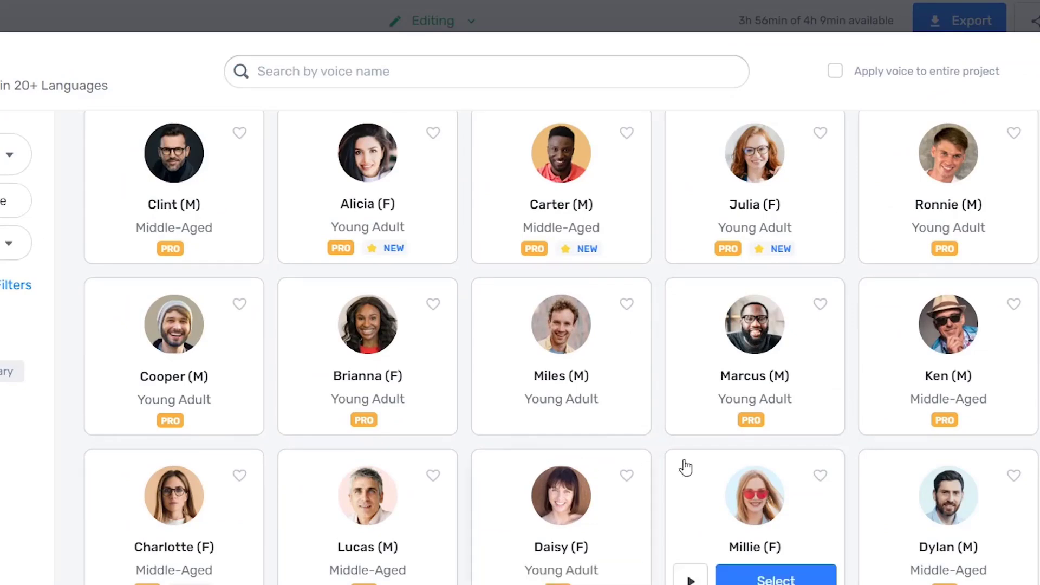
scroll(633, 463, "up", 3)
scroll(617, 476, "down", 5)
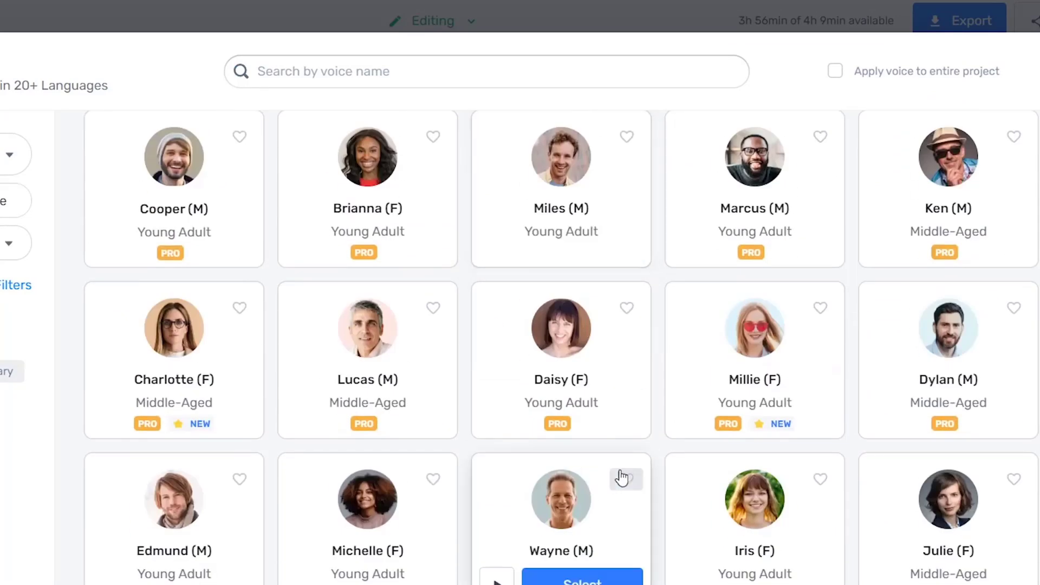
scroll(604, 478, "down", 2)
left_click(362, 493)
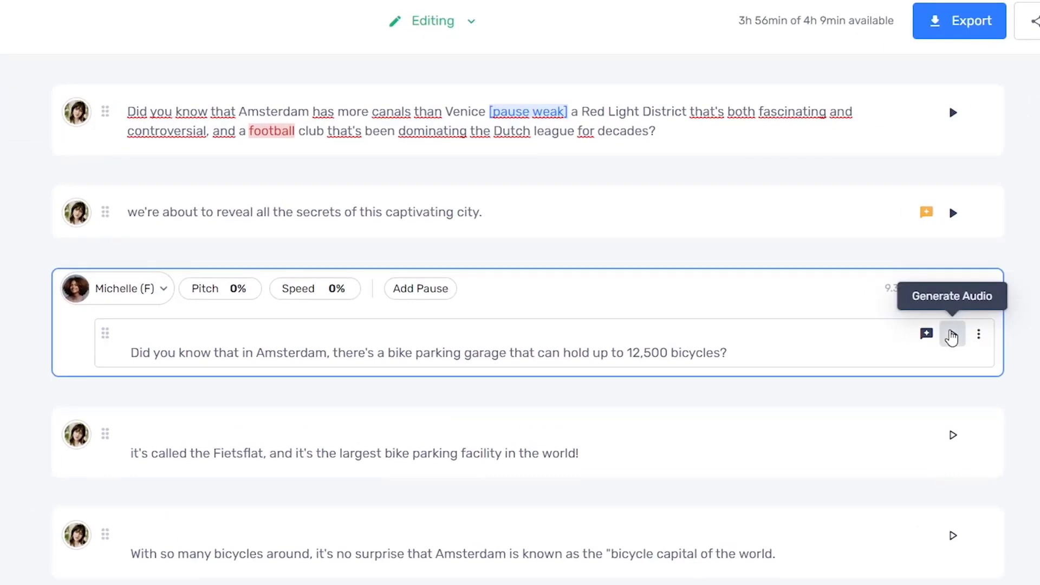
left_click(951, 335)
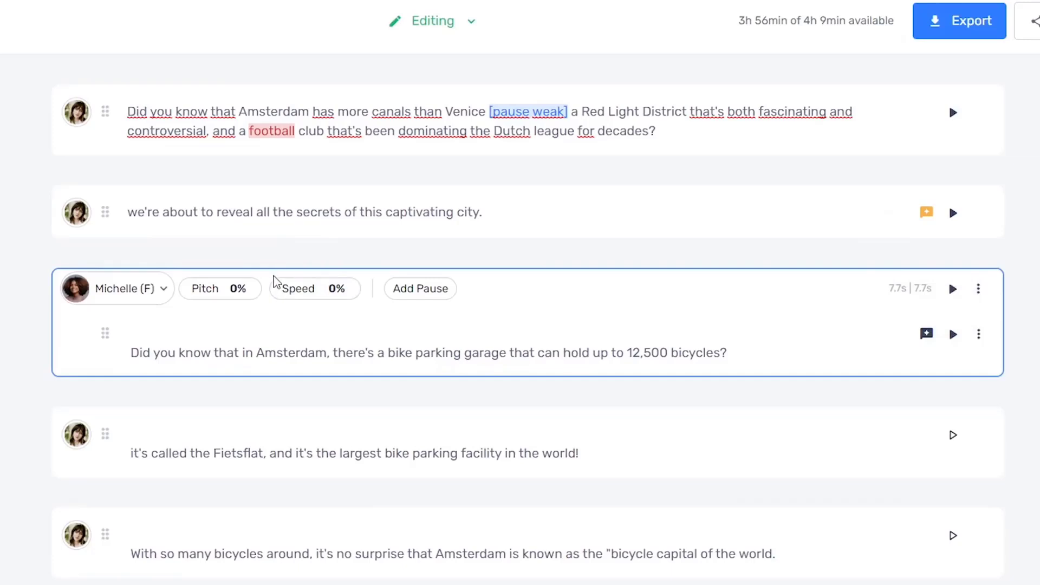
left_click(78, 114)
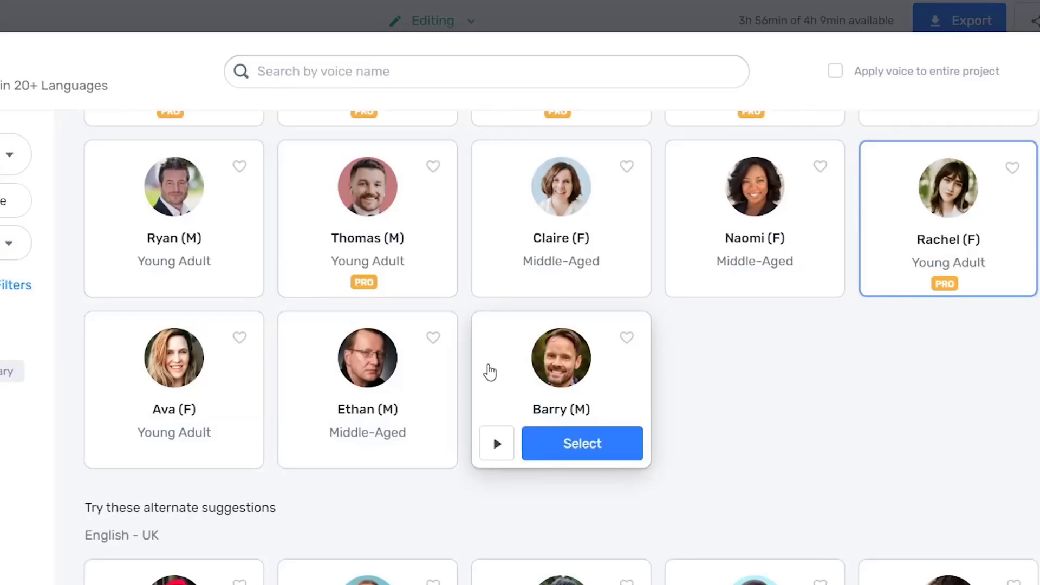
scroll(596, 384, "up", 15)
scroll(699, 412, "down", 10)
scroll(699, 414, "down", 10)
scroll(706, 419, "up", 9)
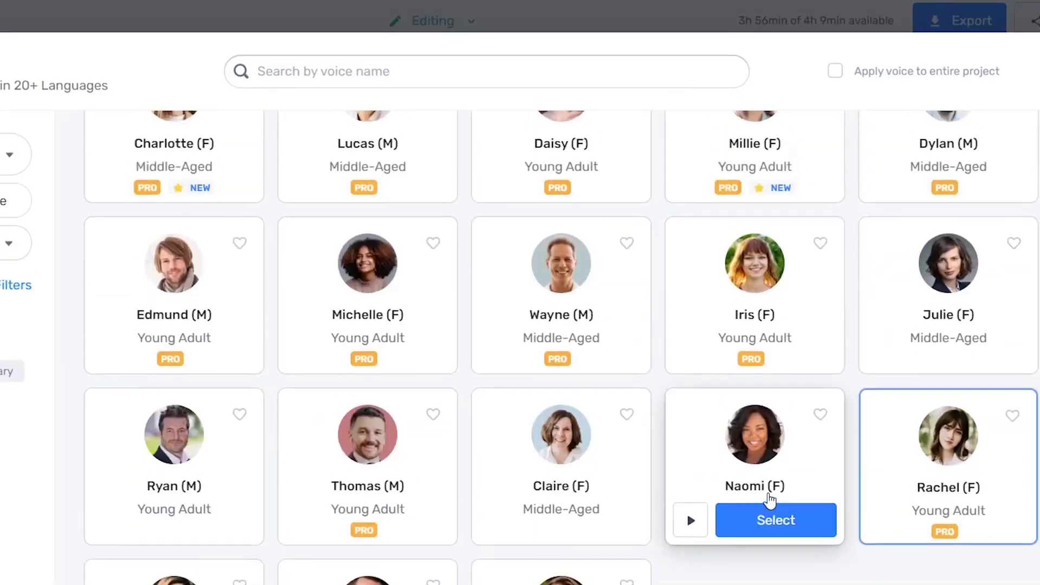
scroll(769, 500, "up", 10)
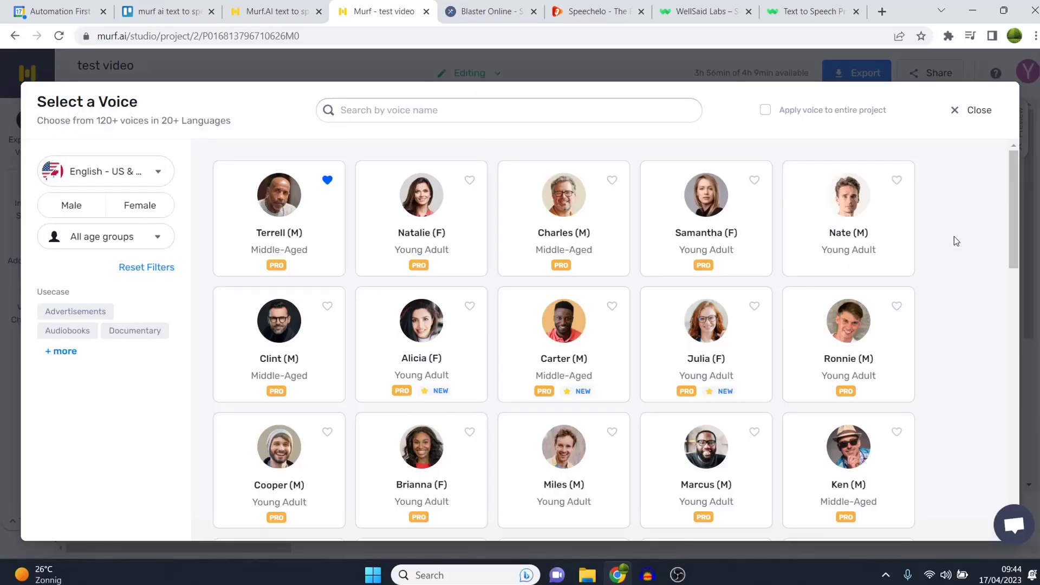
Step: Close the voice chooser and give the 12,500-bicycle garage block Rachel's voice
left_click(971, 122)
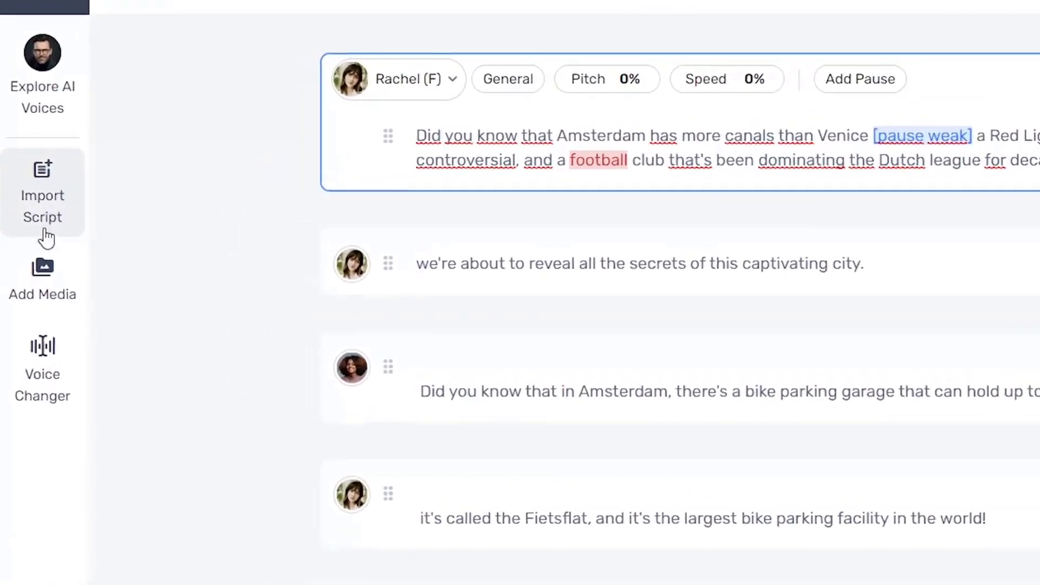
scroll(487, 319, "down", 4)
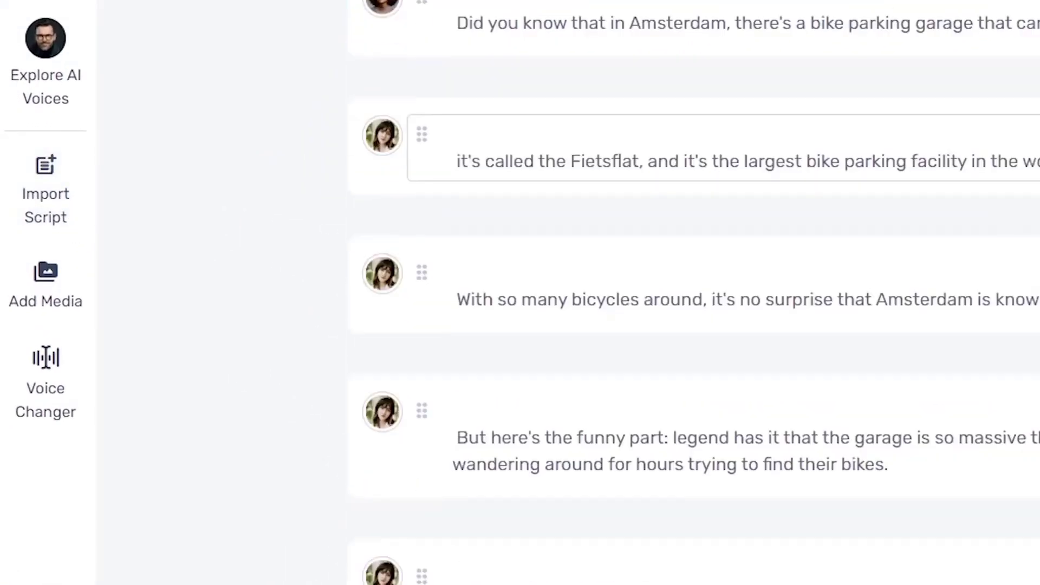
scroll(683, 317, "up", 5)
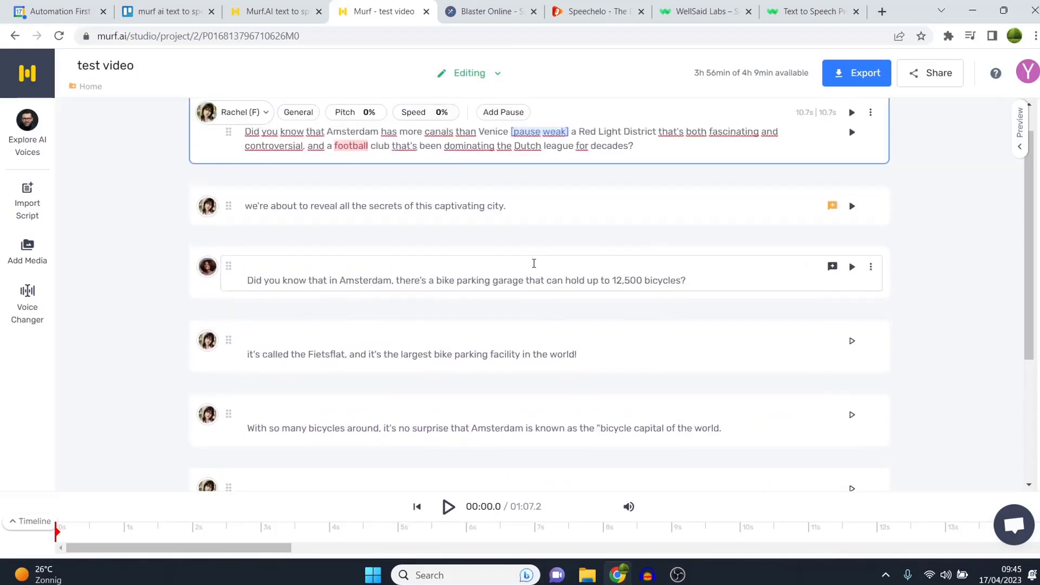
scroll(713, 316, "up", 1)
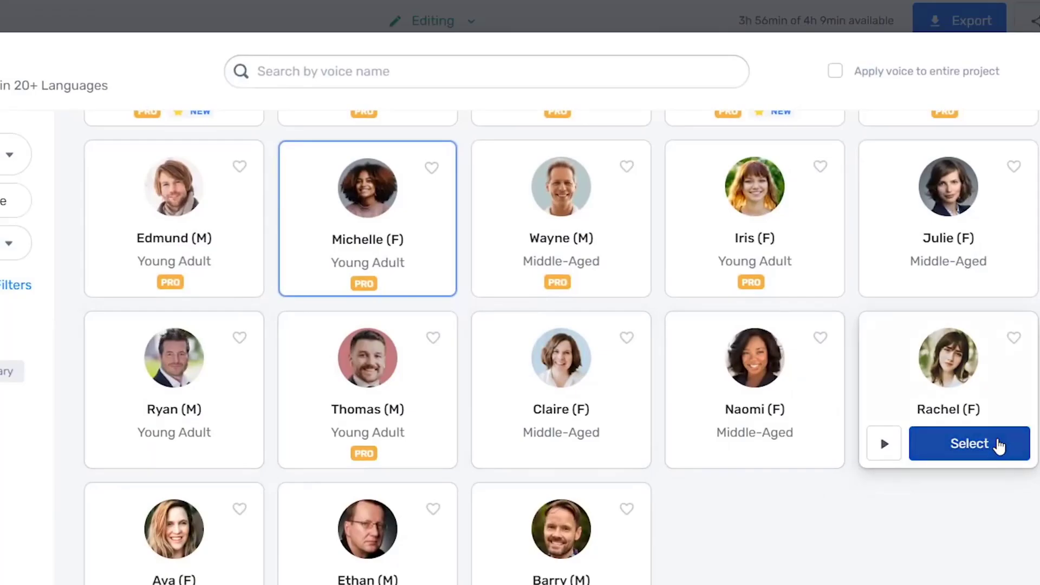
left_click(997, 443)
scroll(467, 356, "down", 6)
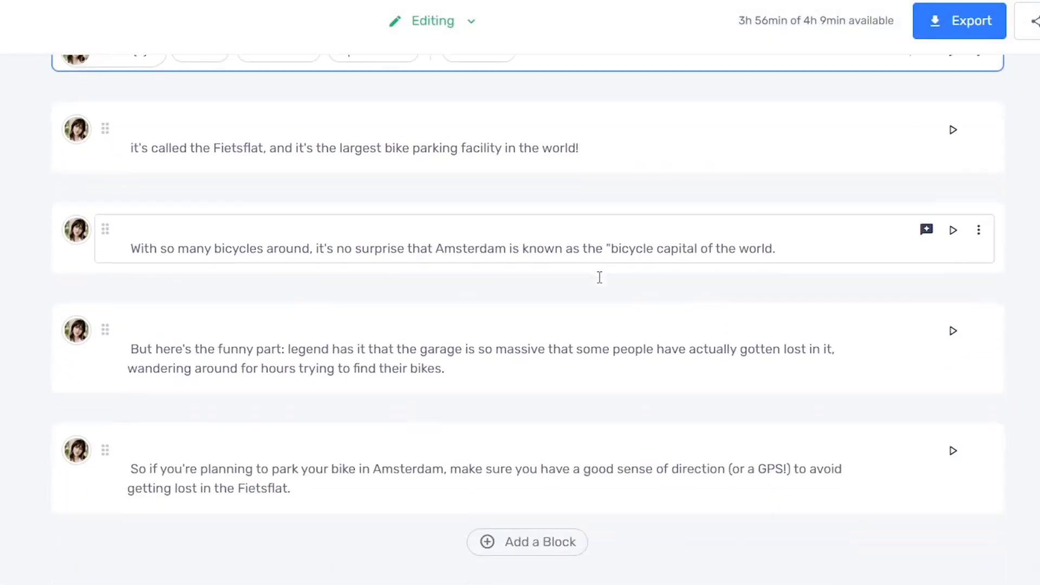
left_click(801, 214)
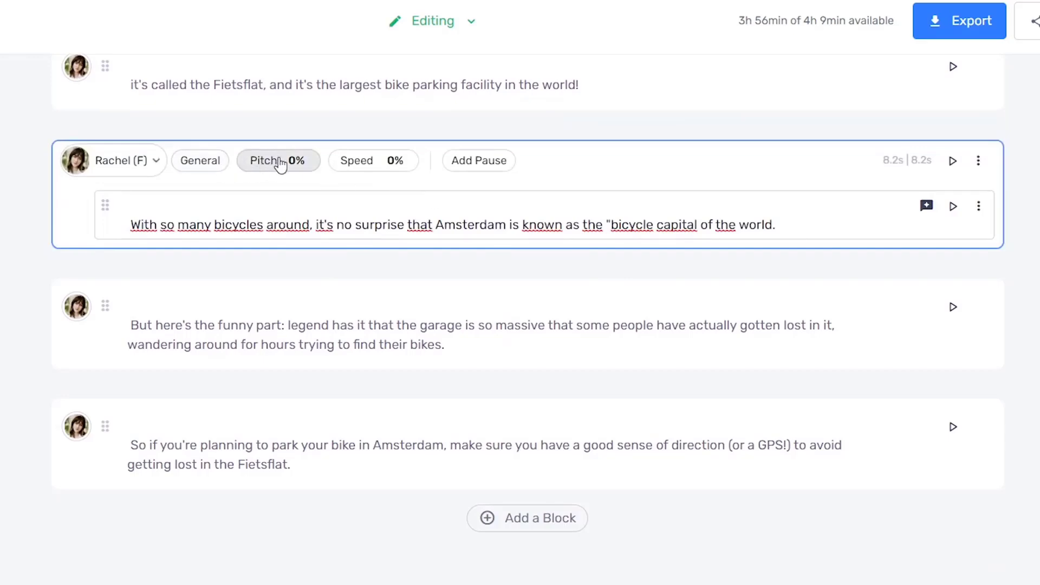
Step: Switch the 'bicycle capital' sentence to Rachel's Excited style and regenerate its 6.7 s audio
left_click(193, 161)
scroll(279, 379, "down", 2)
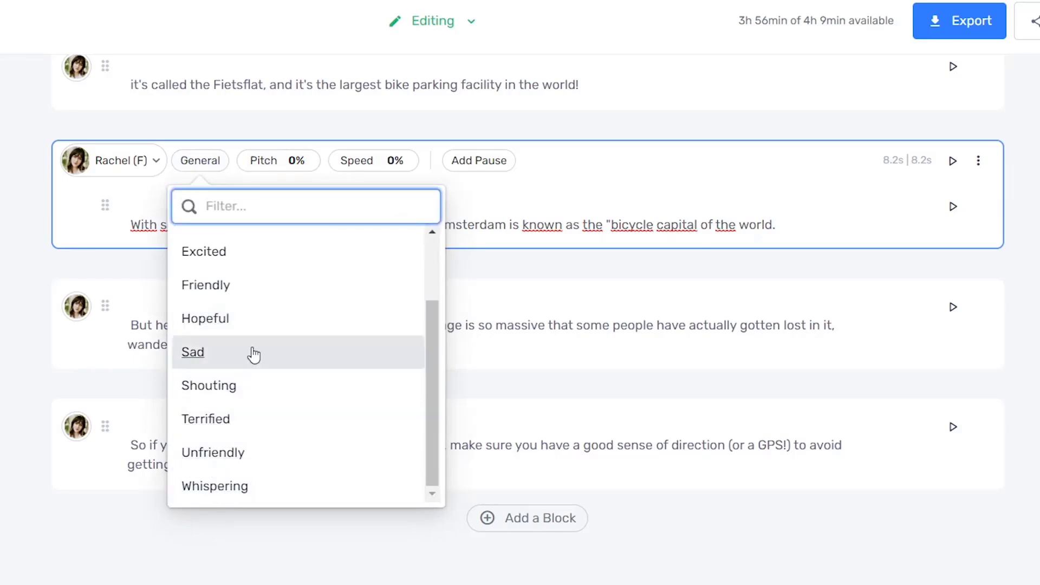
scroll(249, 368, "up", 2)
left_click(213, 341)
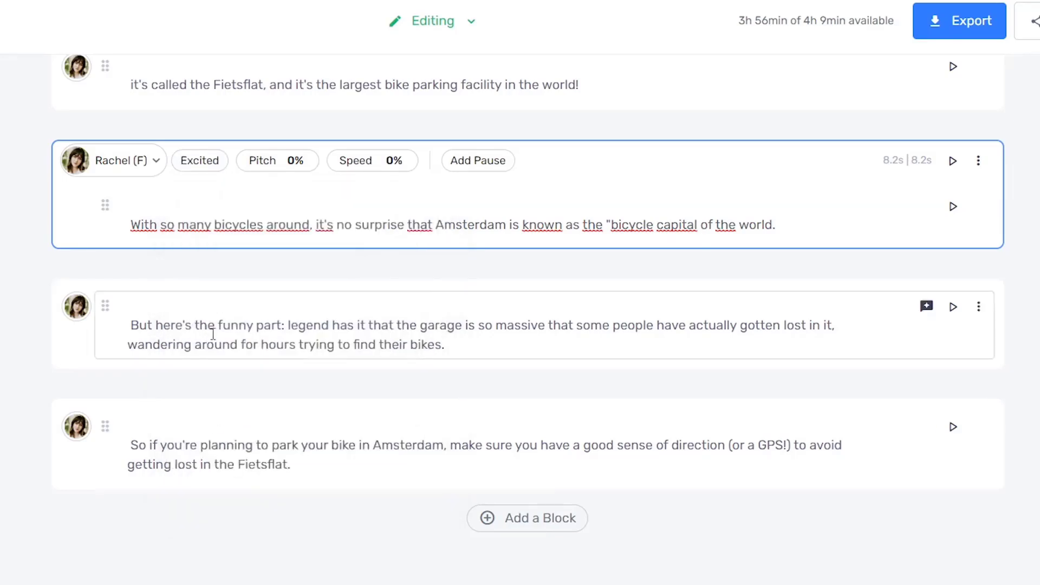
left_click(953, 206)
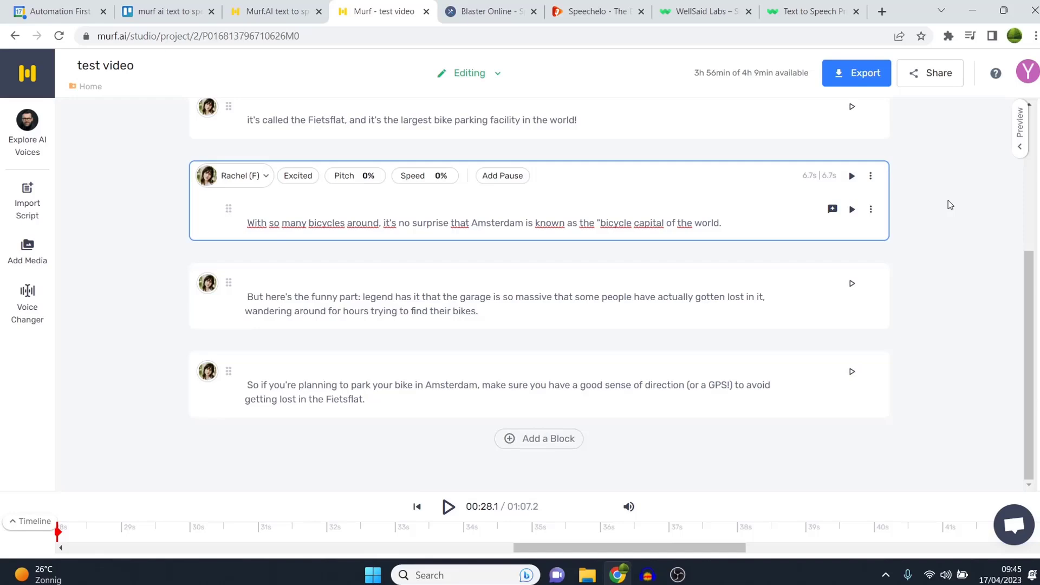
Step: Generate audio for every block and preview the bicycle capital sentence
left_click(448, 507)
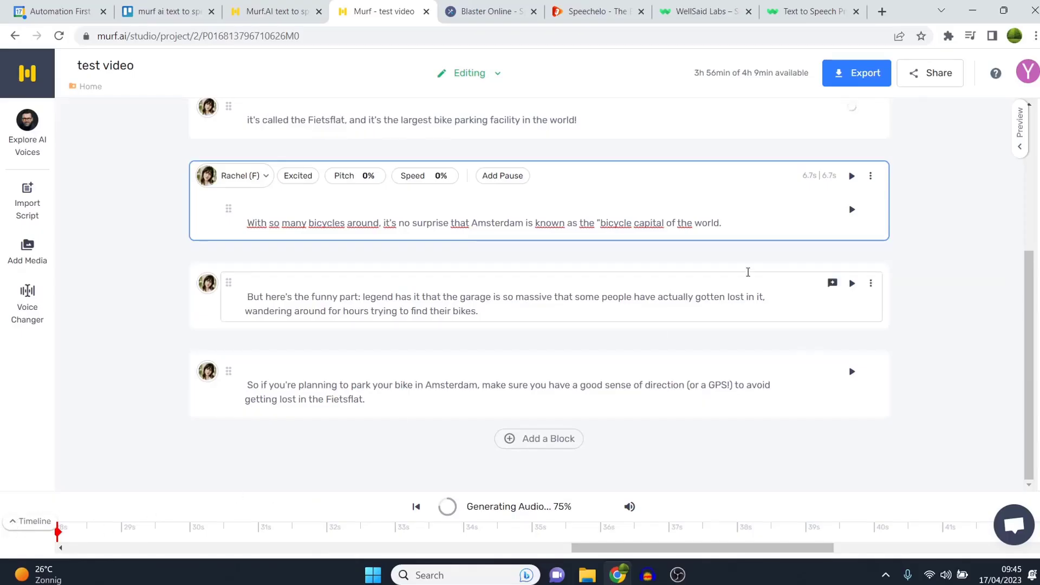
left_click(855, 216)
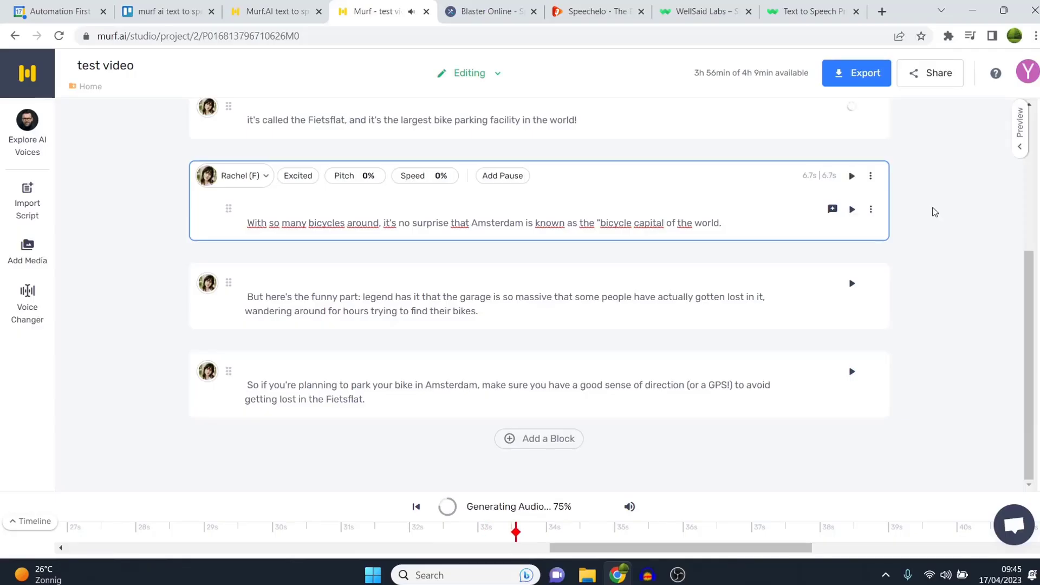
scroll(943, 208, "up", 4)
scroll(775, 243, "down", 4)
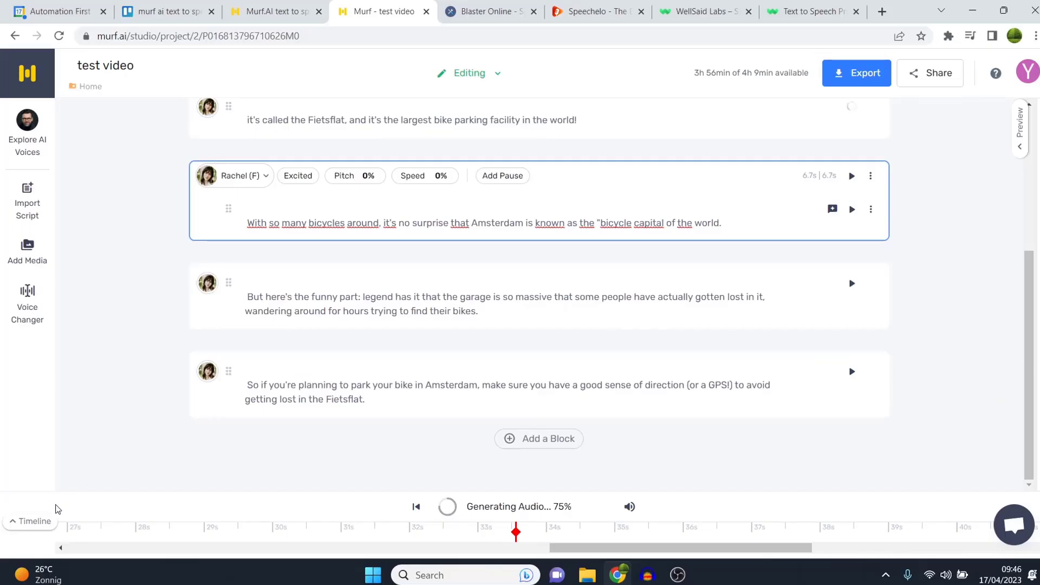
Step: Show the audio clips on the timeline, hide it again, and move the playhead to the end
left_click(31, 521)
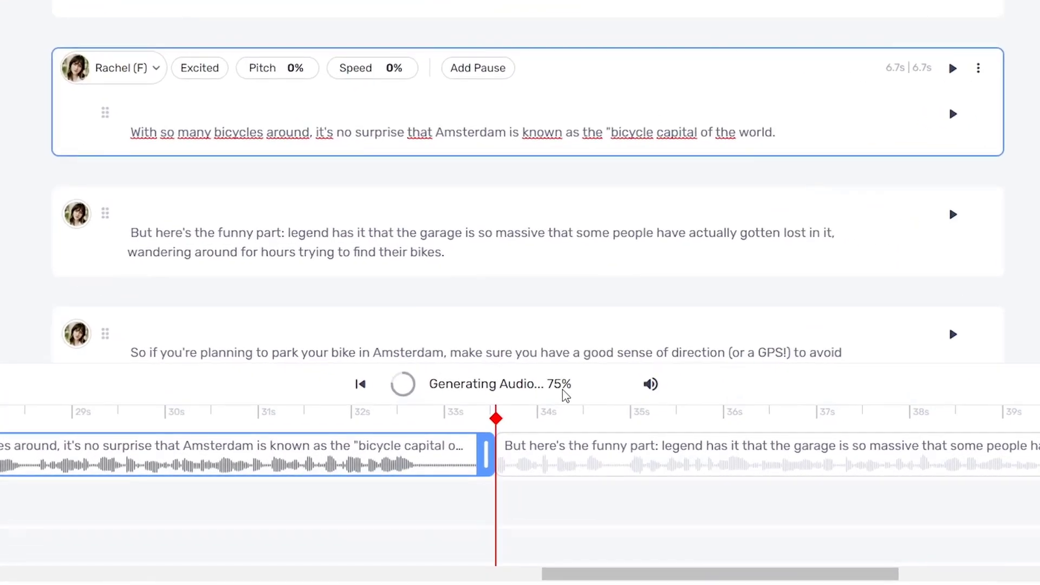
scroll(525, 272, "up", 5)
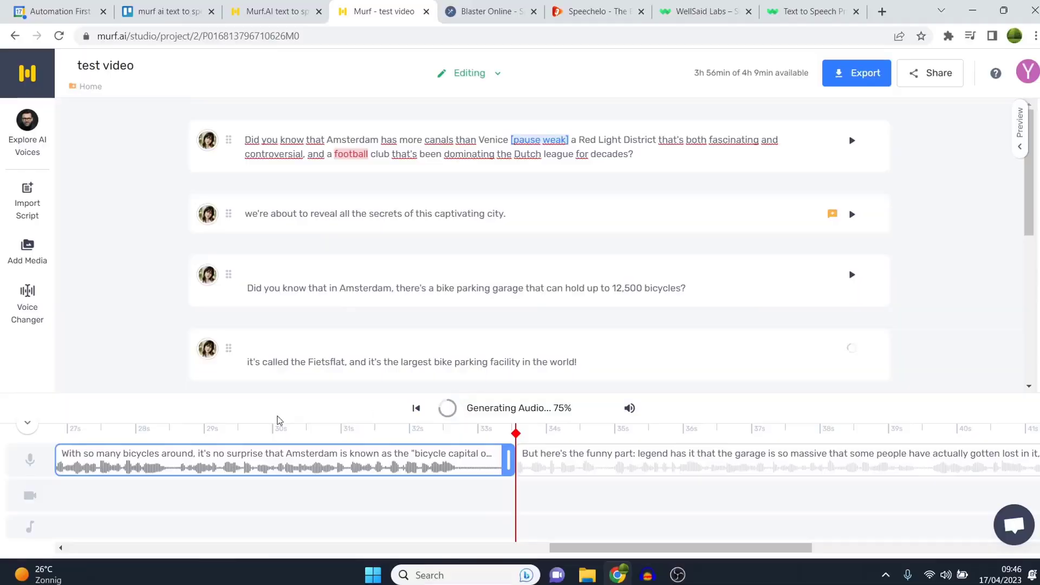
left_click(16, 422)
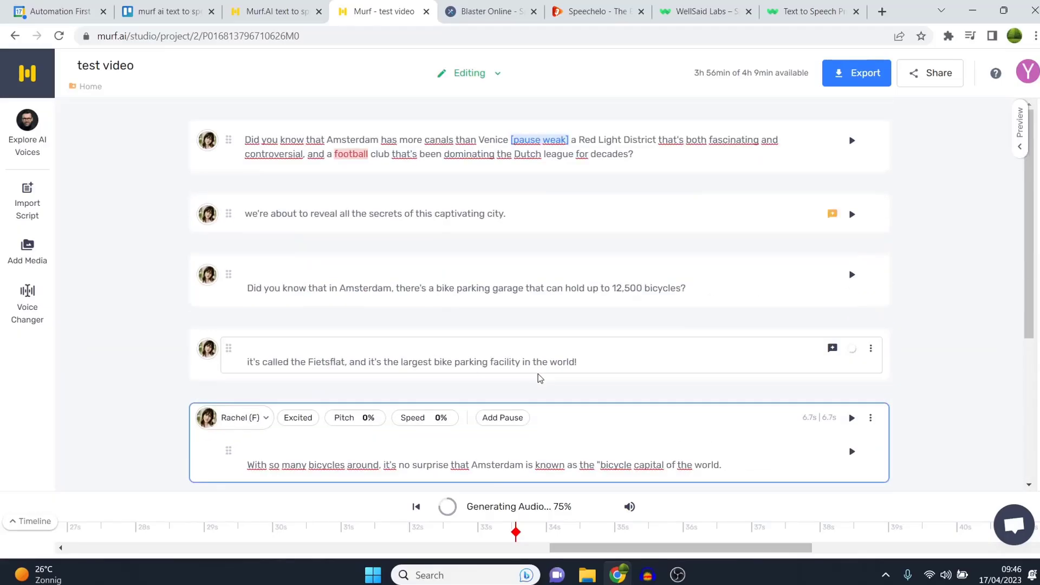
left_click_drag(606, 550, 834, 548)
left_click(865, 532)
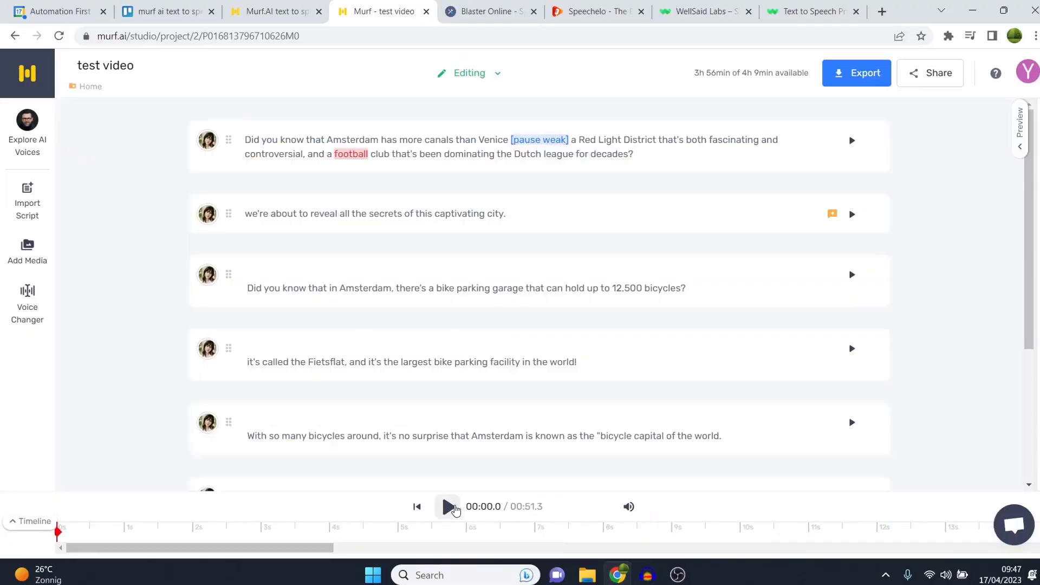
Step: Show the voice, video and music tracks and play the voiceover from 00:00
left_click(27, 522)
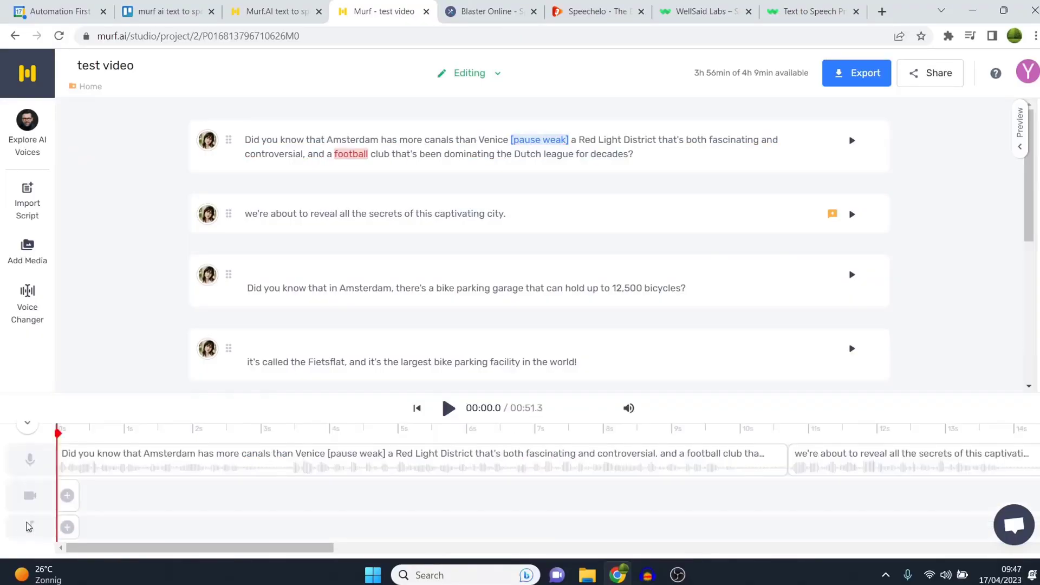
left_click(447, 407)
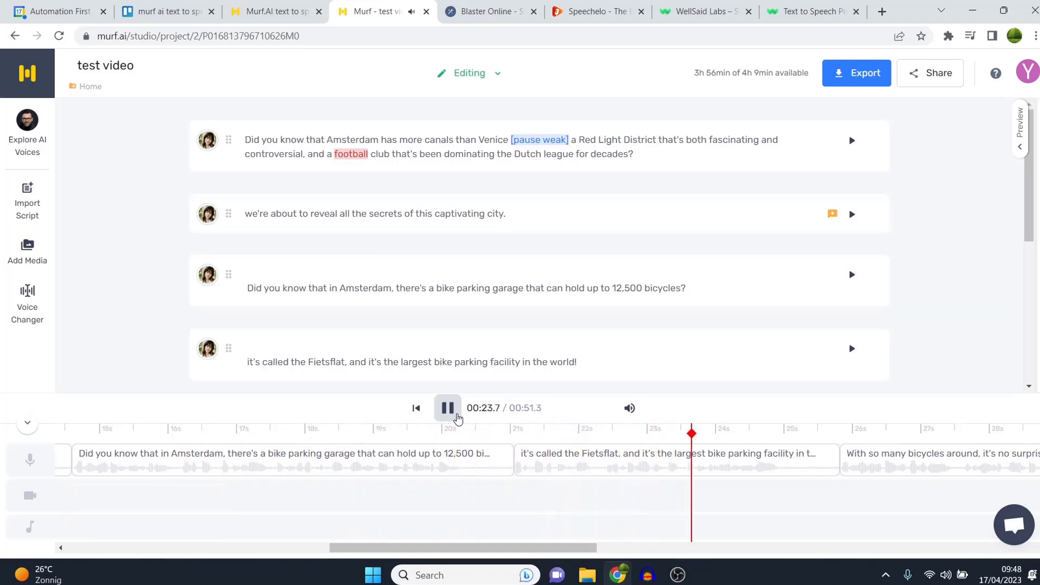
Step: Pause the voiceover playback
left_click(457, 415)
right_click(458, 415)
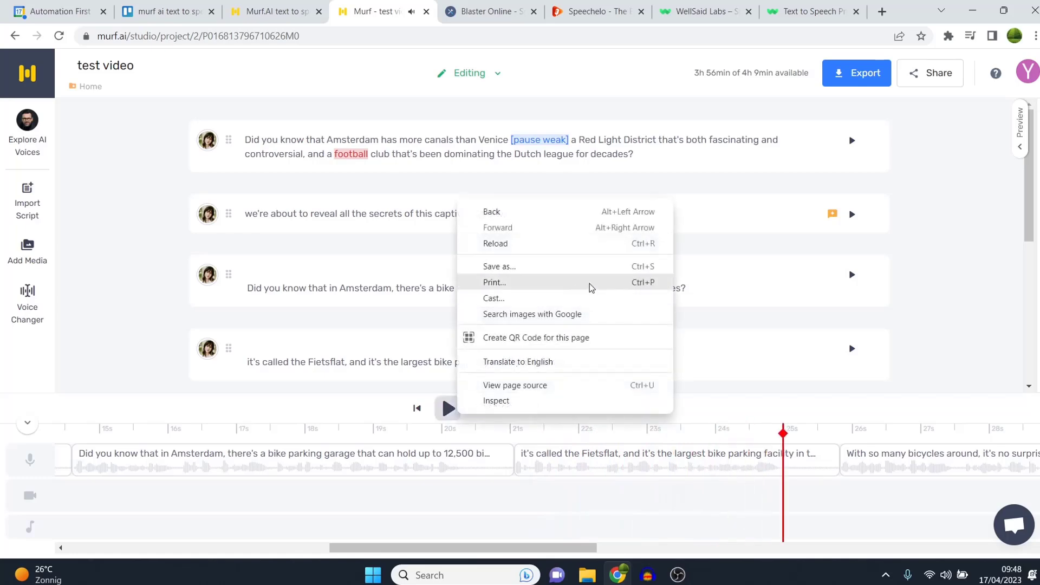
left_click(966, 211)
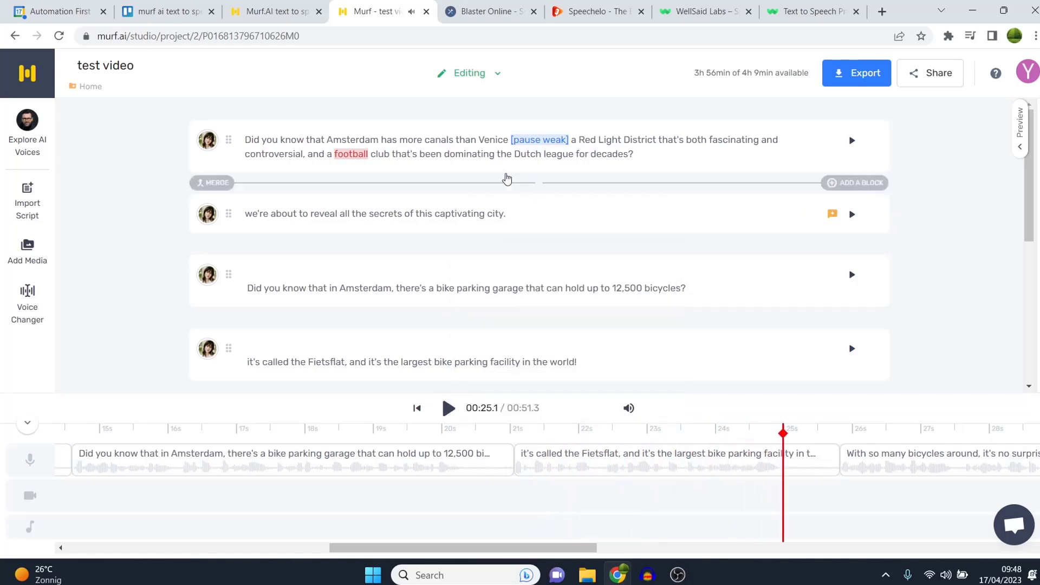
Step: Check that 'football' in the opening sentence uses the 'futbal' project pronunciation
left_click(490, 139)
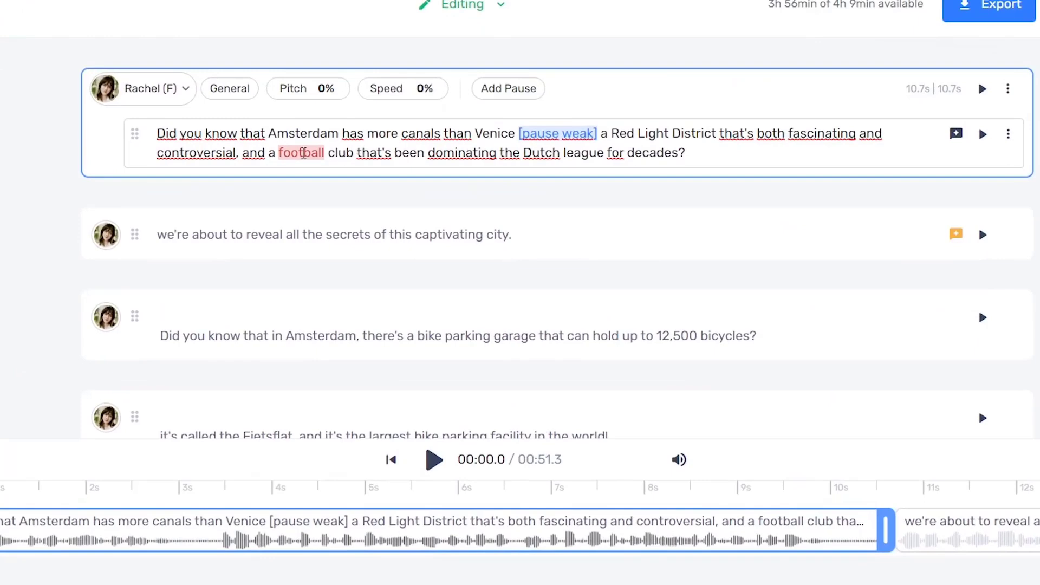
right_click(304, 153)
double_click(299, 152)
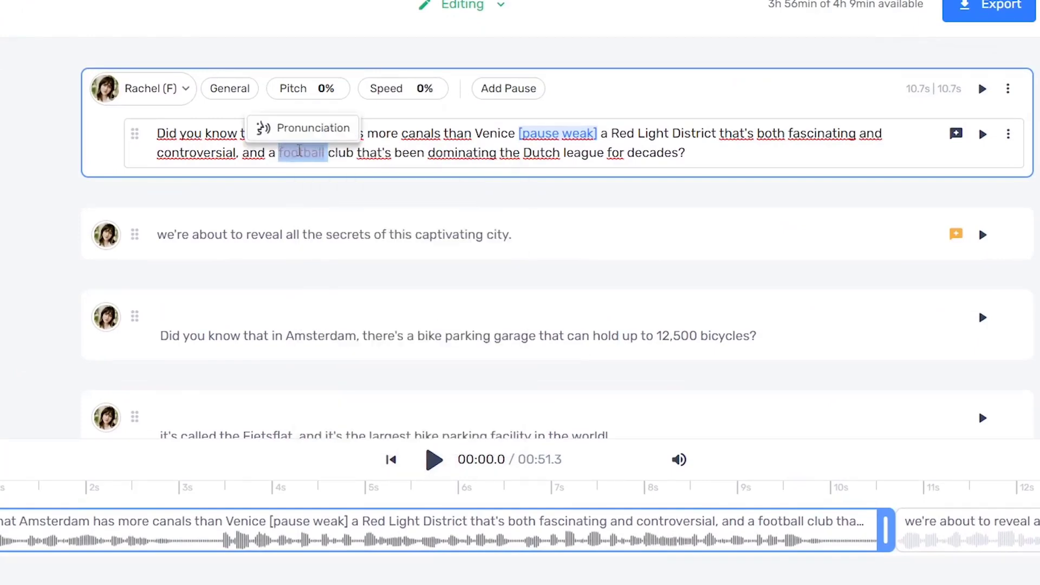
left_click(313, 129)
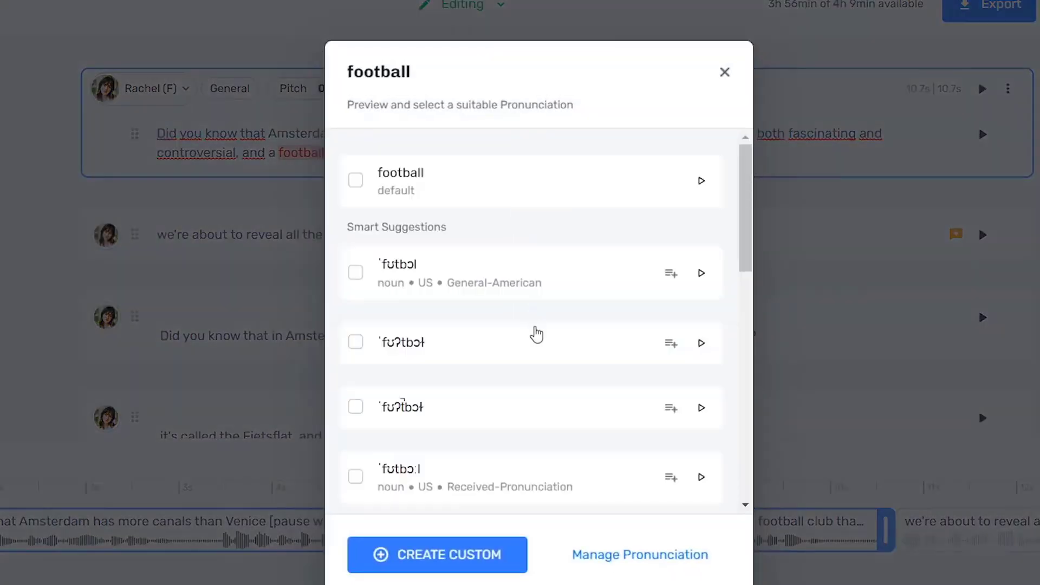
scroll(537, 336, "down", 5)
scroll(544, 369, "down", 1)
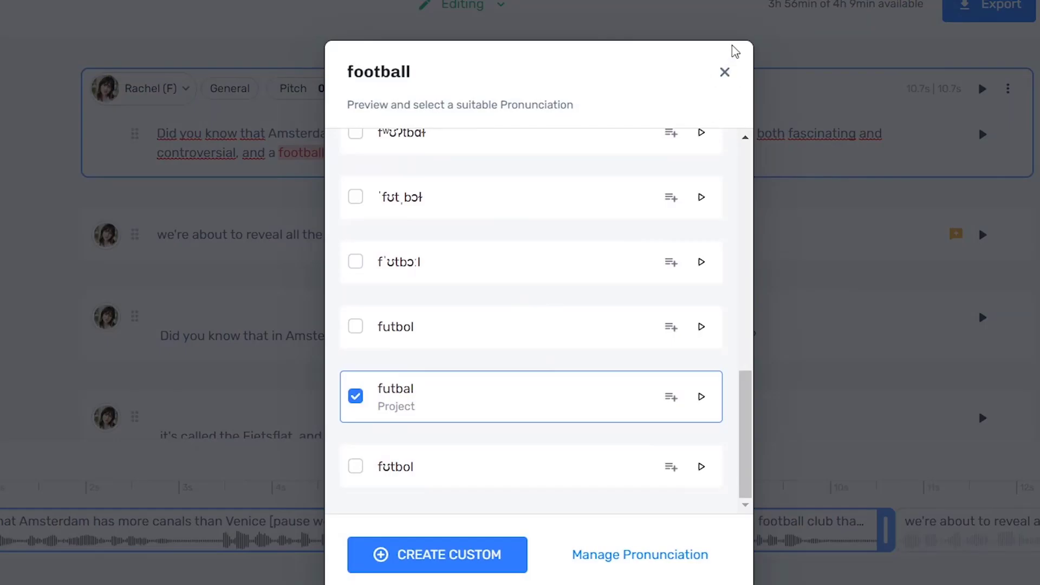
left_click(726, 73)
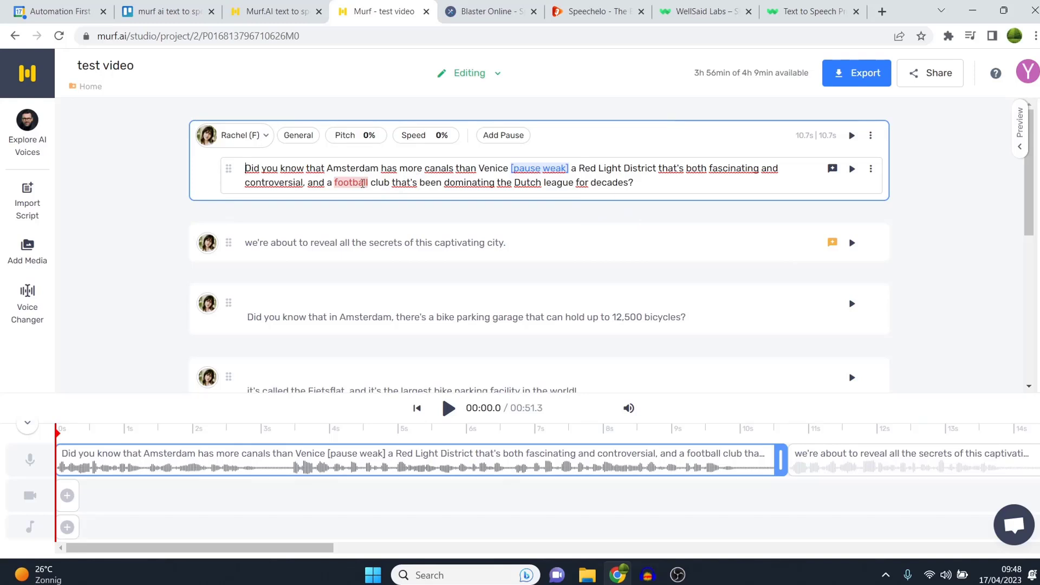
scroll(645, 254, "down", 6)
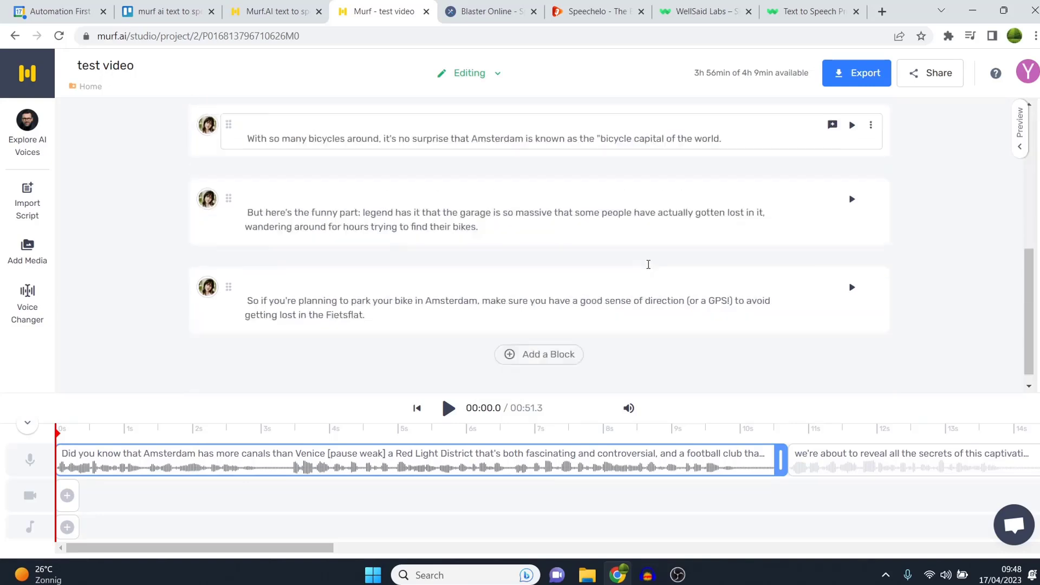
scroll(638, 230, "up", 6)
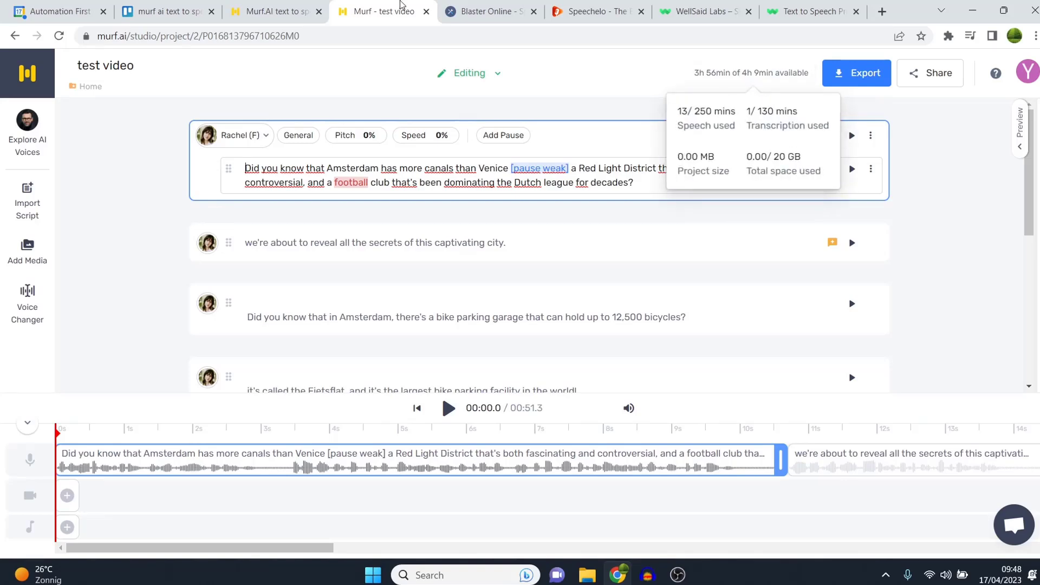
left_click(766, 73)
scroll(625, 336, "down", 3)
left_click_drag(604, 313, 648, 275)
double_click(661, 216)
key("ctrl+Tab")
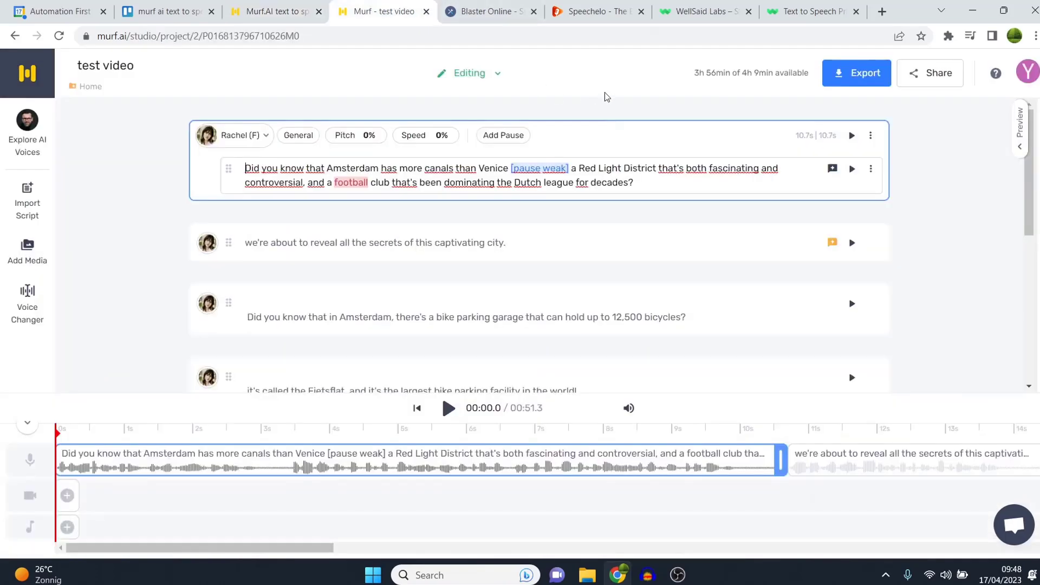
mouse_move(779, 76)
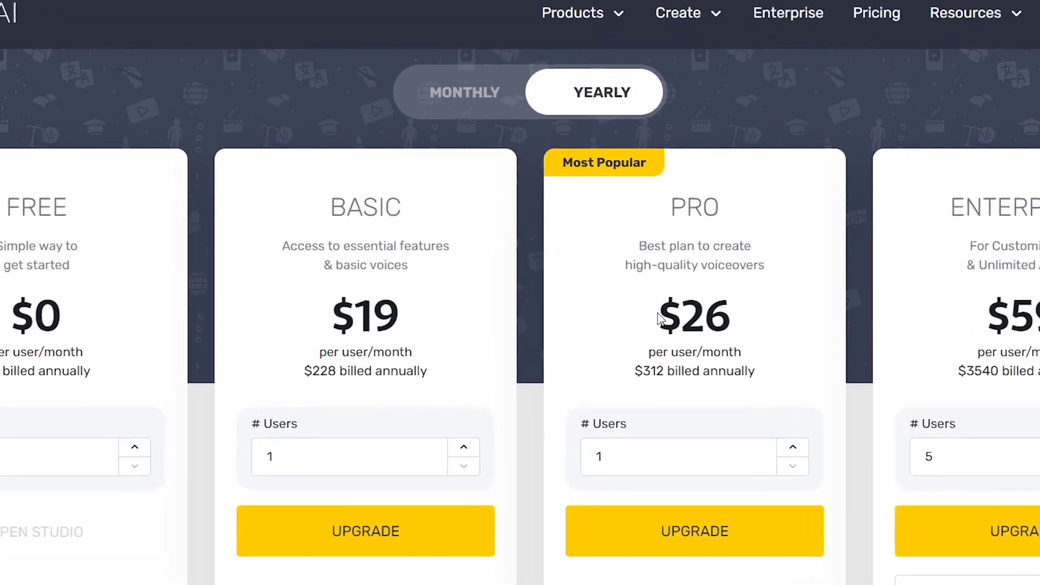
Step: Highlight the Pro plan's $26 price, then switch to the test video project
left_click_drag(660, 318, 731, 324)
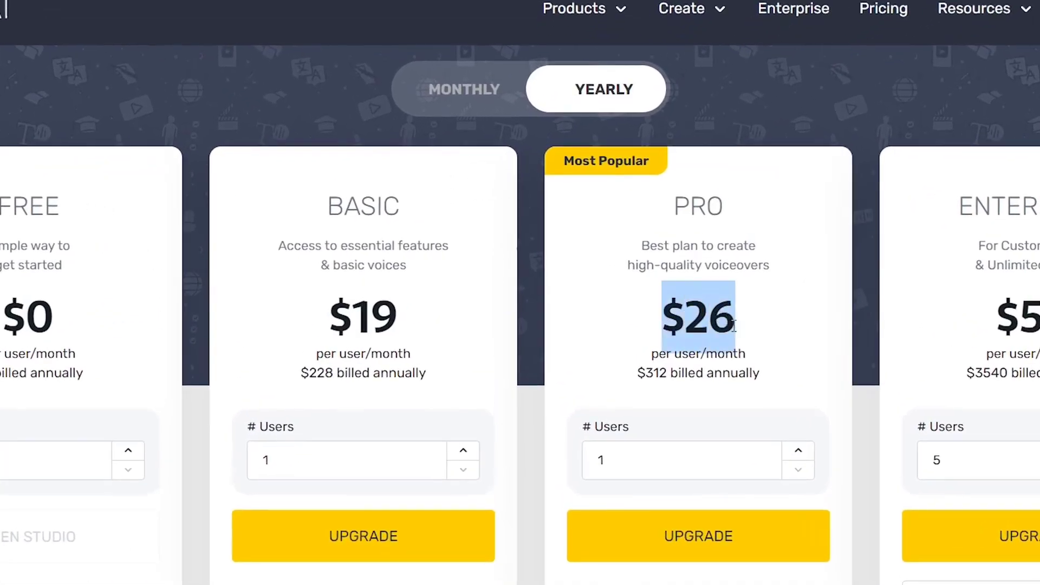
left_click(653, 378)
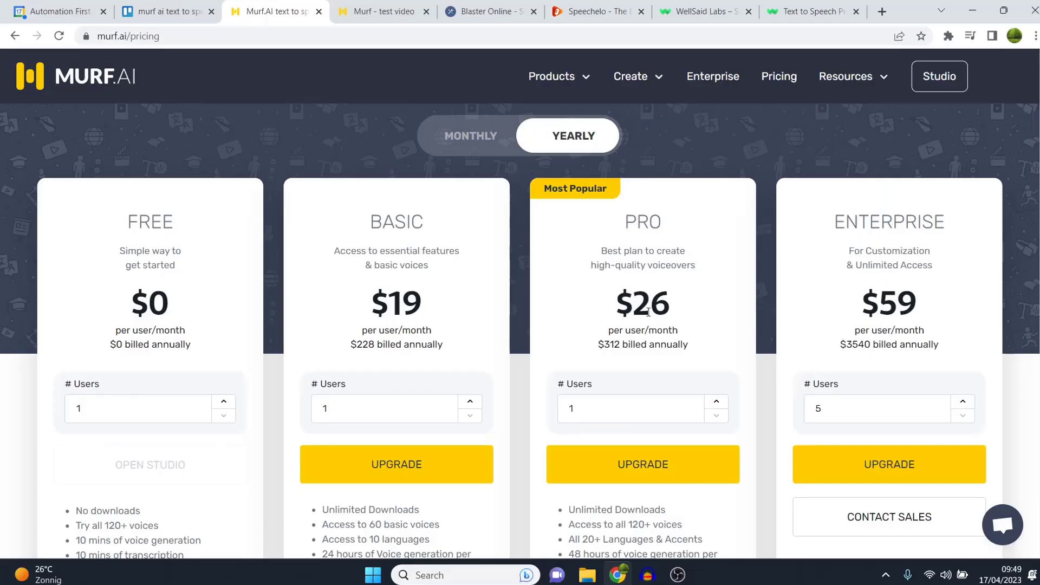
left_click(374, 11)
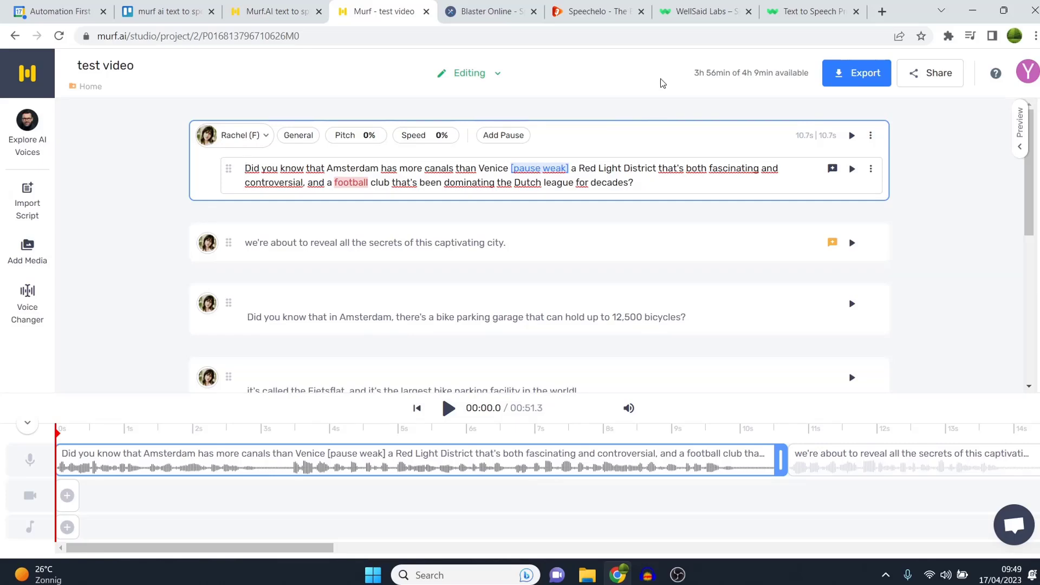
Step: Review the Enterprise plan price and annual billing amount, then return to the test video
left_click(293, 8)
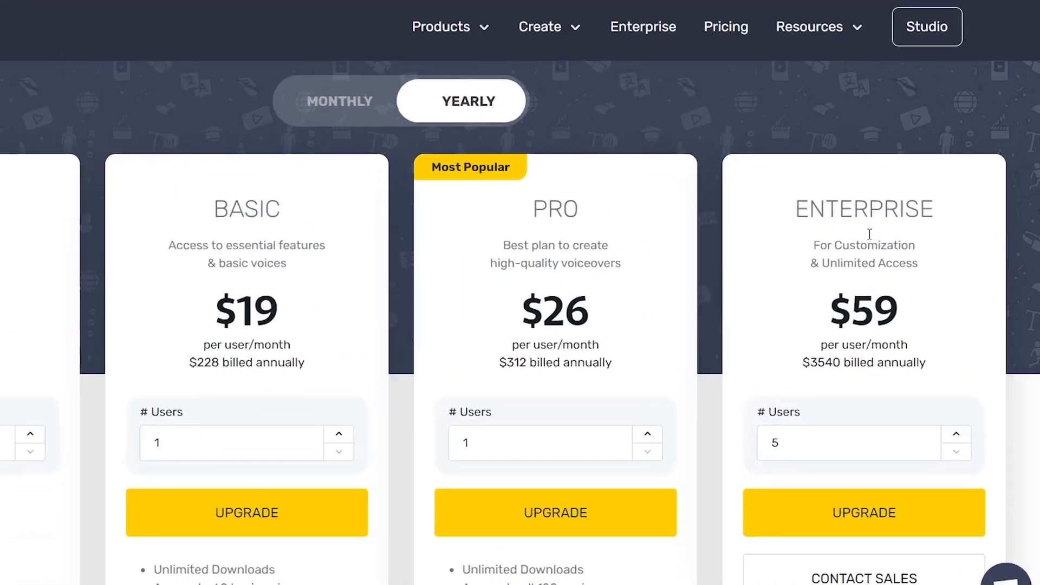
scroll(846, 328, "down", 5)
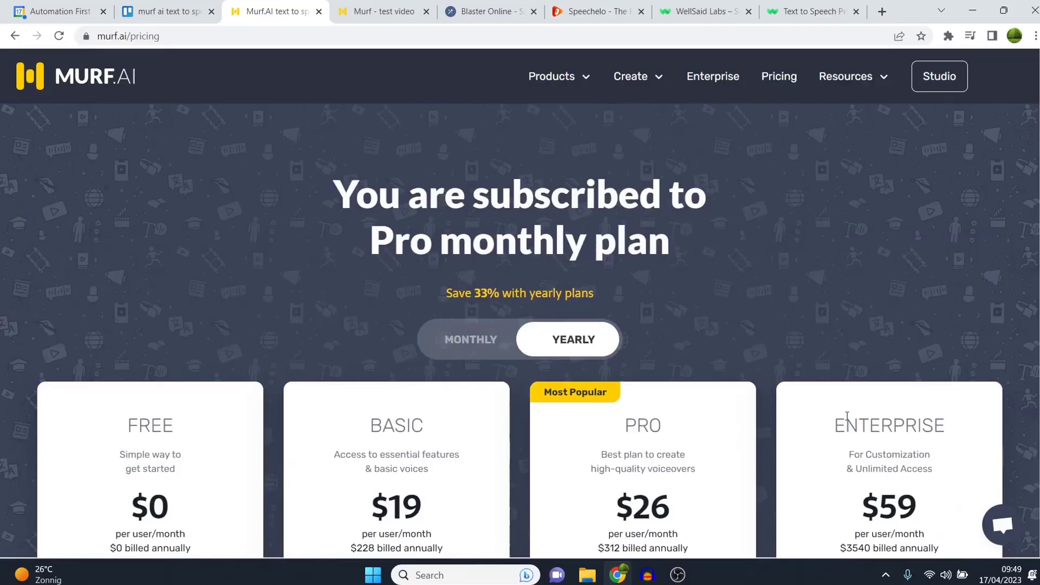
scroll(839, 304, "down", 4)
left_click_drag(841, 305, 930, 303)
left_click(921, 306)
left_click_drag(862, 303, 898, 347)
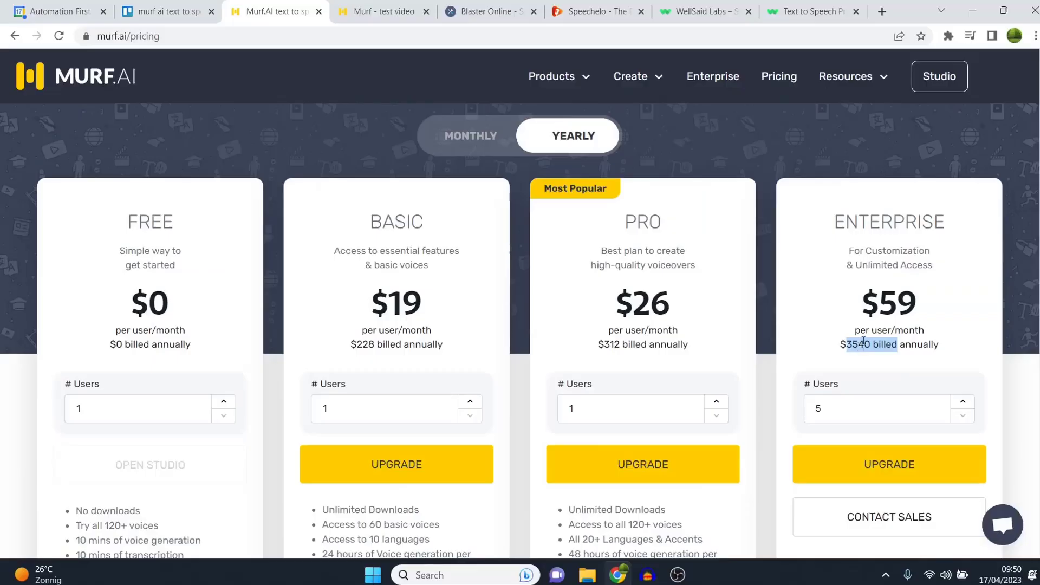
left_click(815, 370)
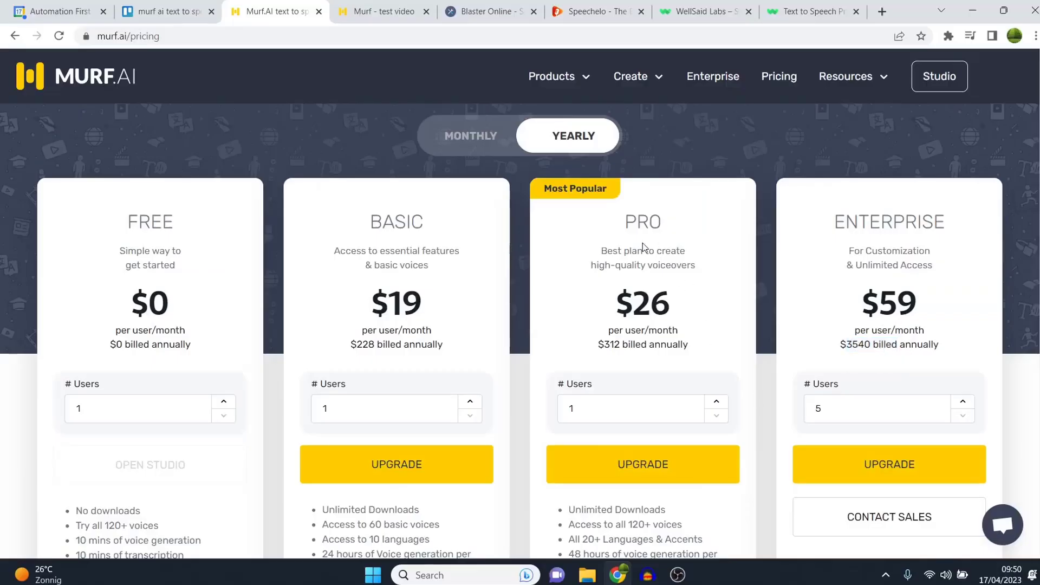
left_click(374, 11)
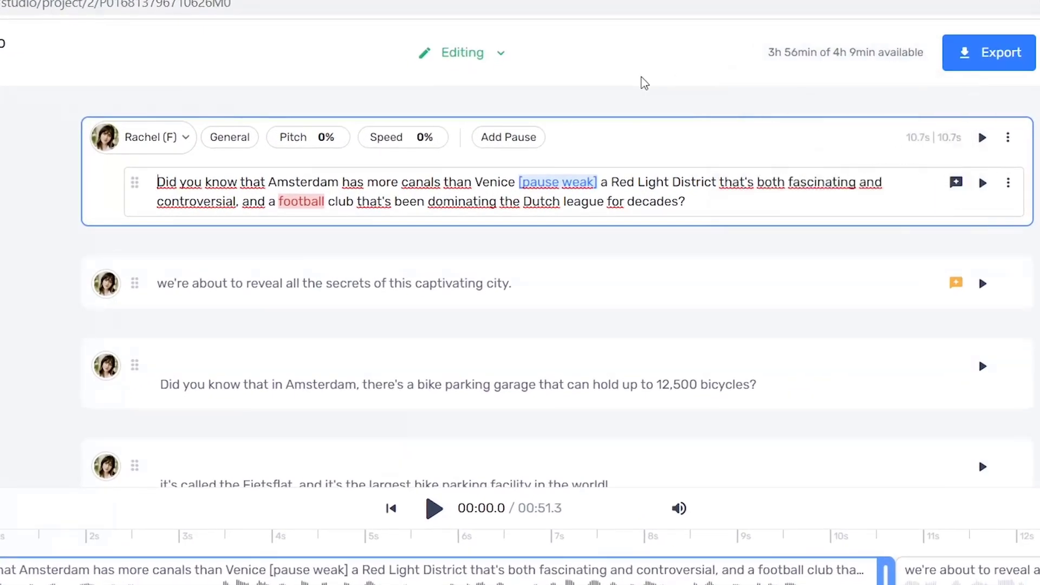
mouse_move(662, 251)
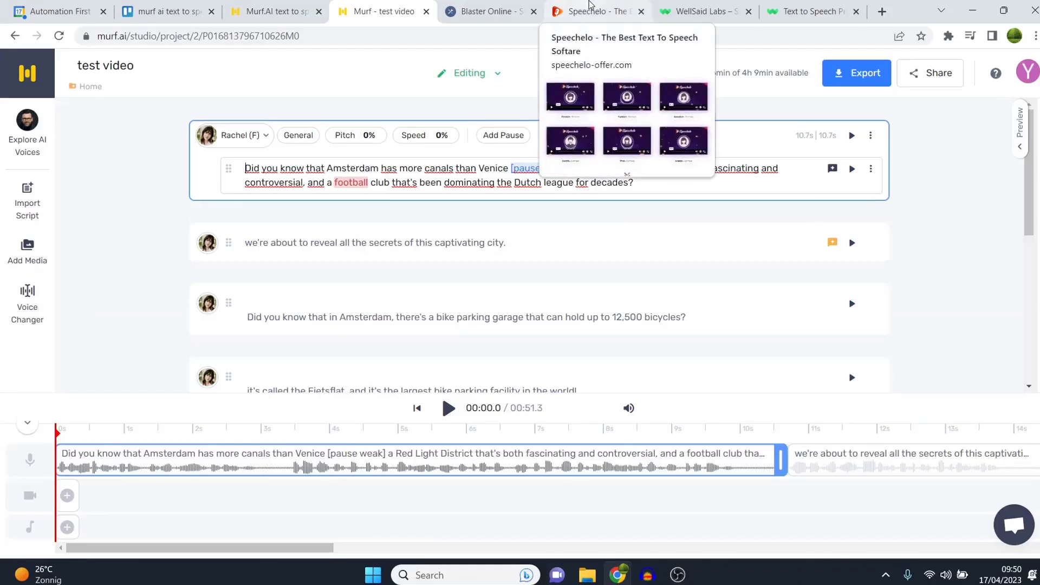
left_click(487, 11)
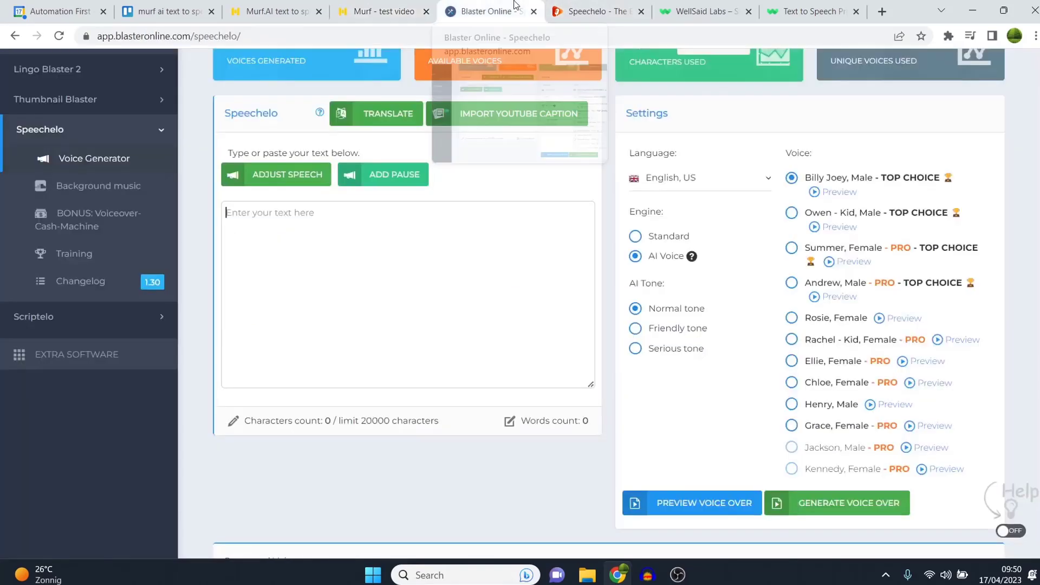
scroll(577, 269, "up", 3)
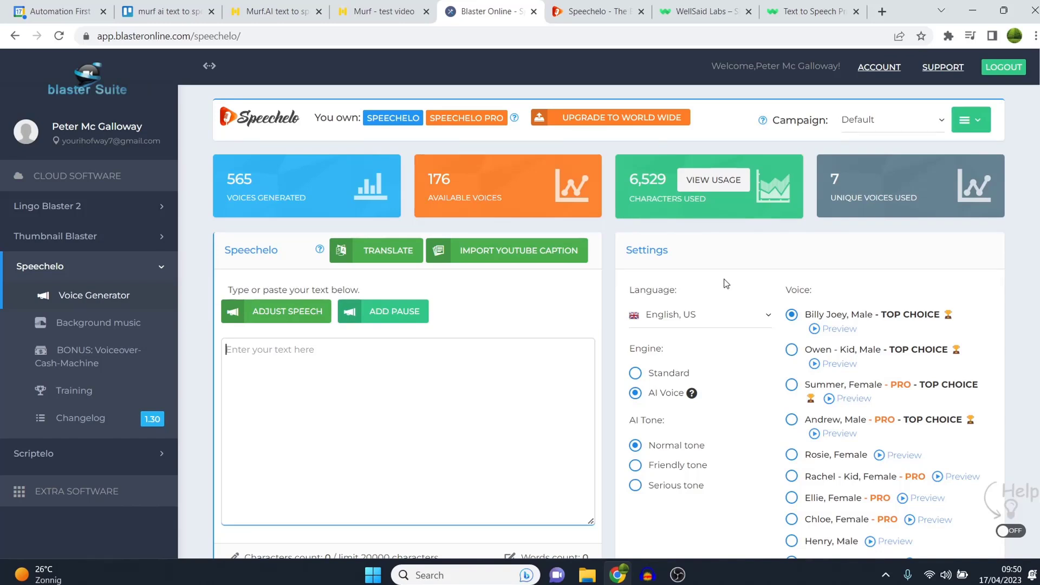
key("ctrl+shift+Tab")
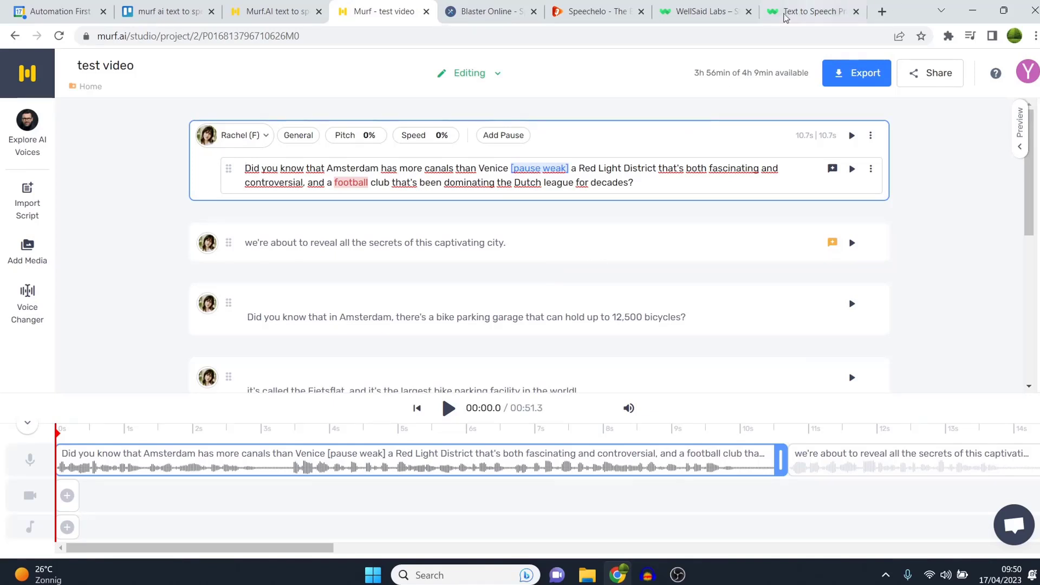
left_click(725, 11)
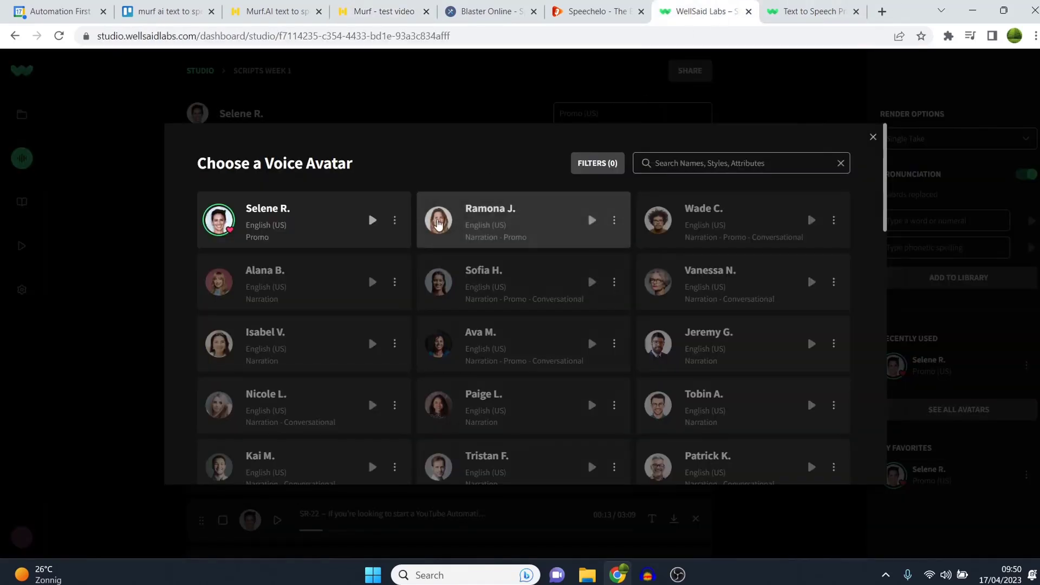
left_click(829, 5)
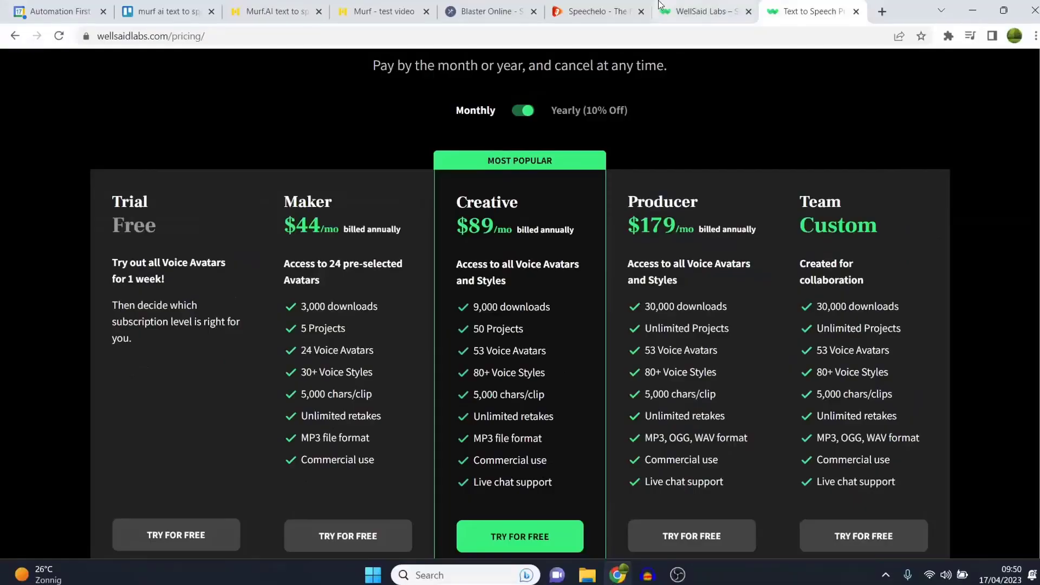
left_click(661, 6)
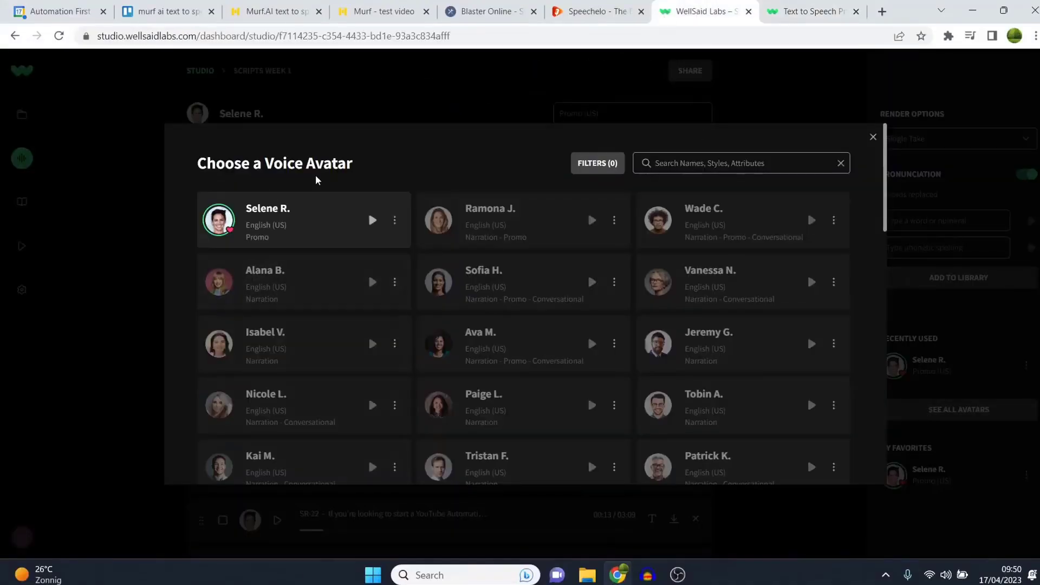
left_click(373, 220)
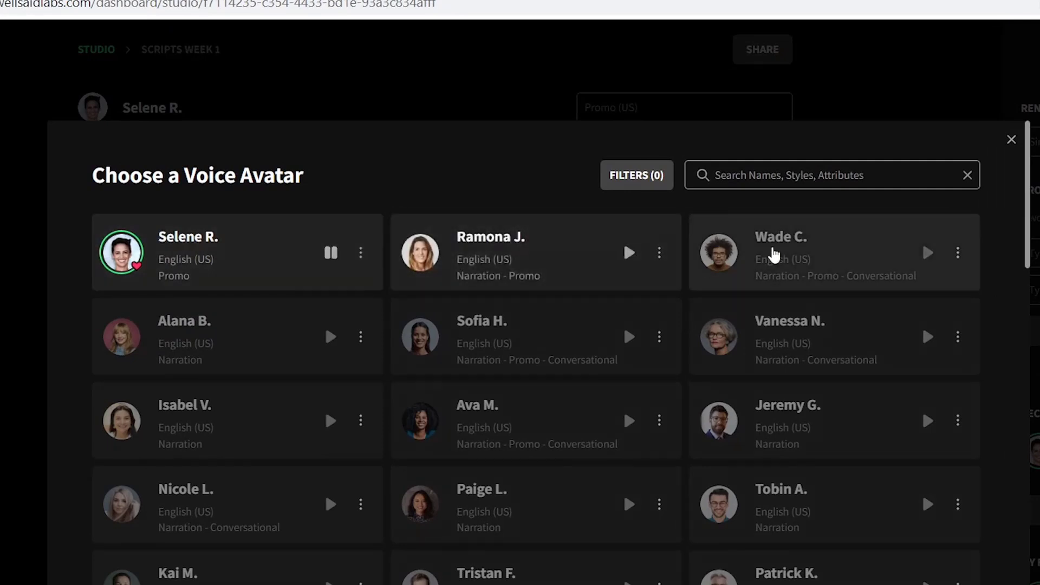
left_click(927, 254)
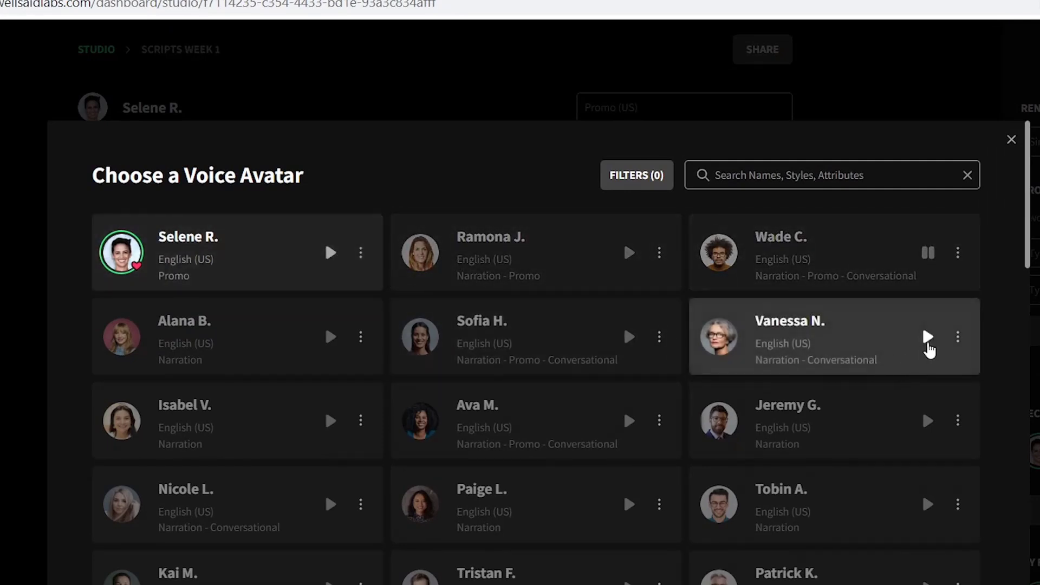
left_click(630, 338)
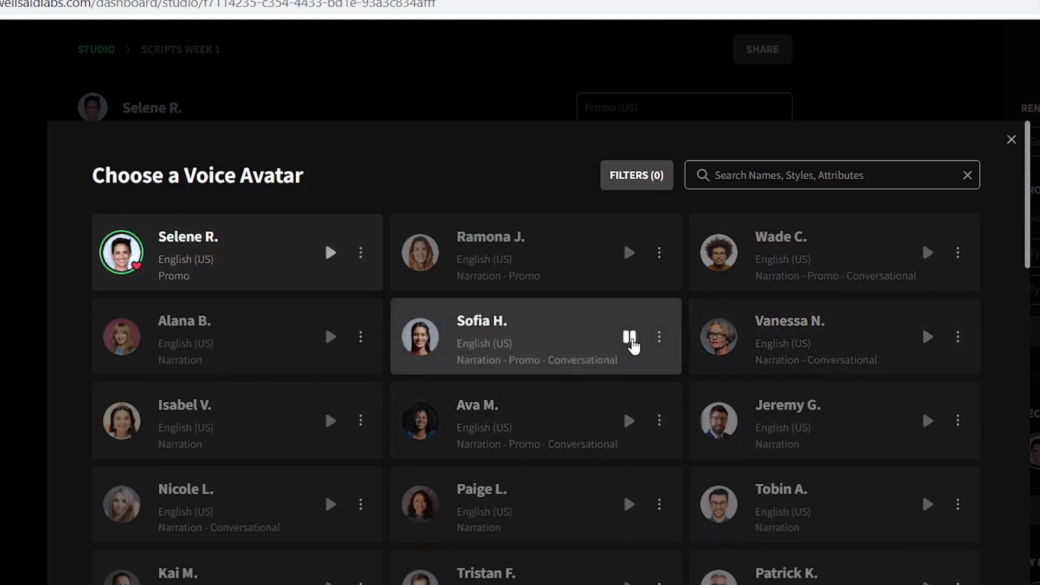
left_click(630, 338)
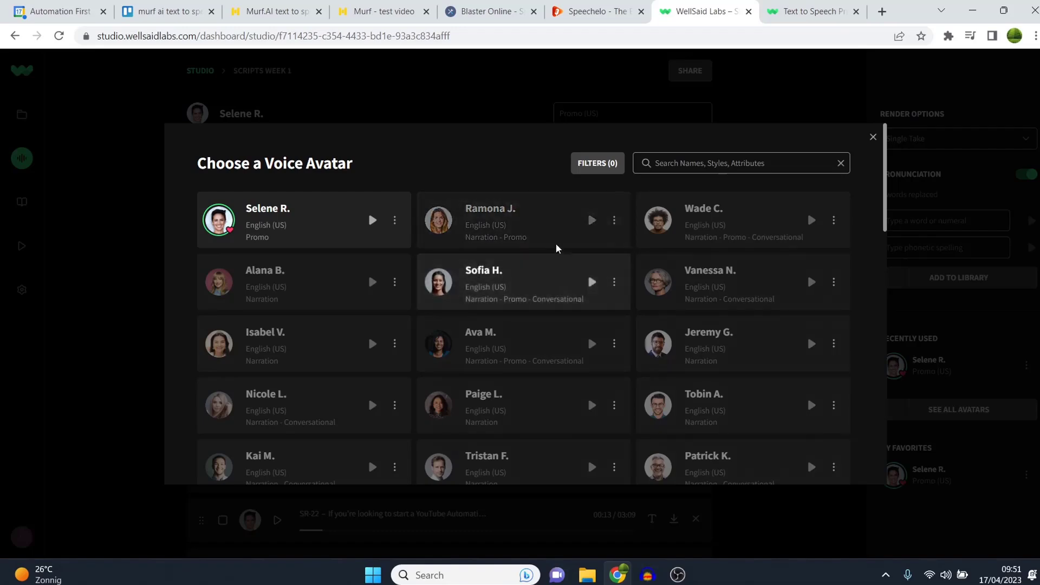
left_click(780, 12)
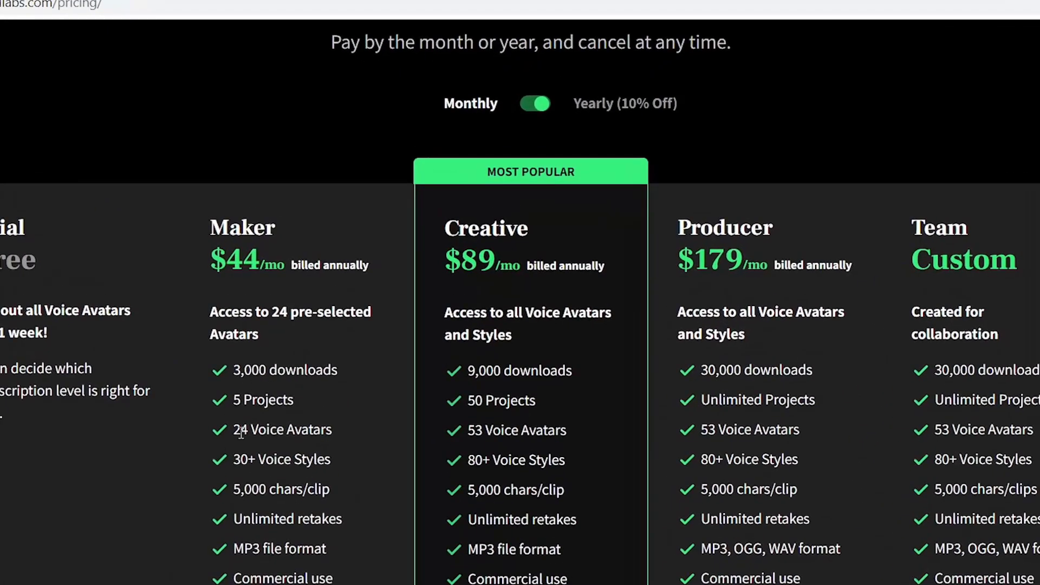
left_click_drag(230, 401, 261, 401)
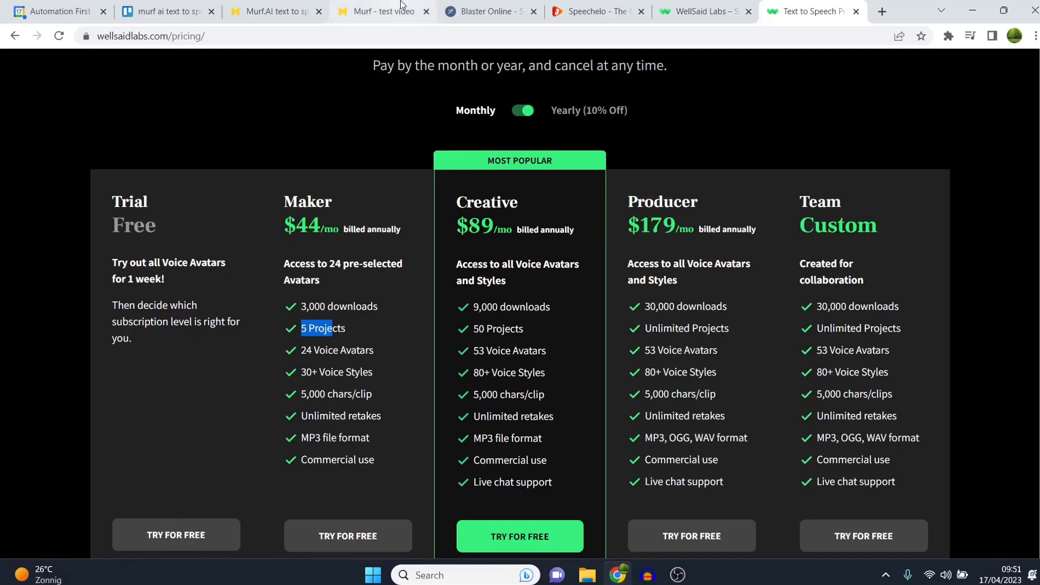
left_click(379, 11)
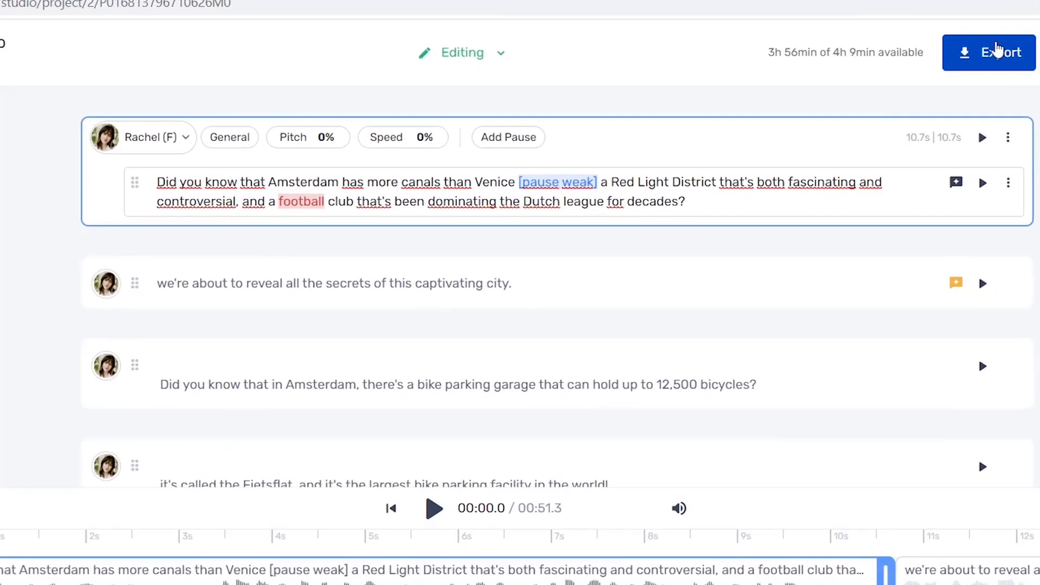
Step: Export a single voice-only .MP3 at High quality (48KHz, 16bit) and download it
left_click(999, 52)
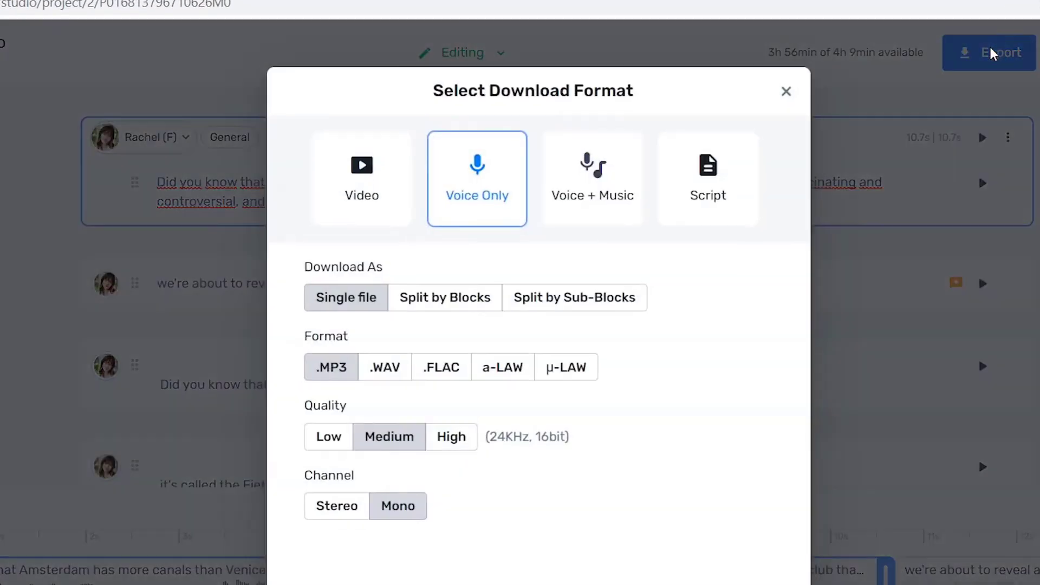
left_click(434, 449)
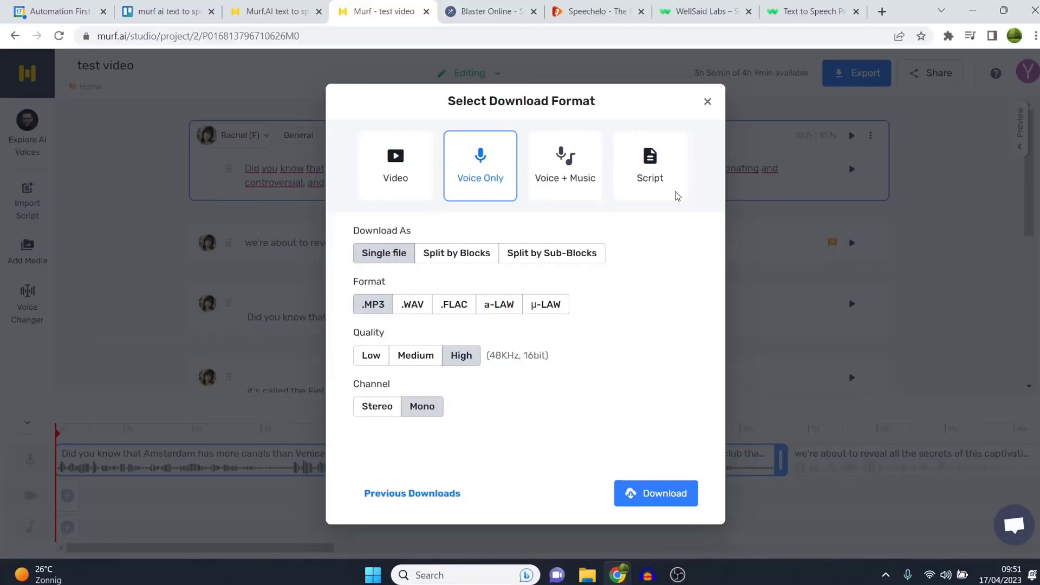
left_click(629, 491)
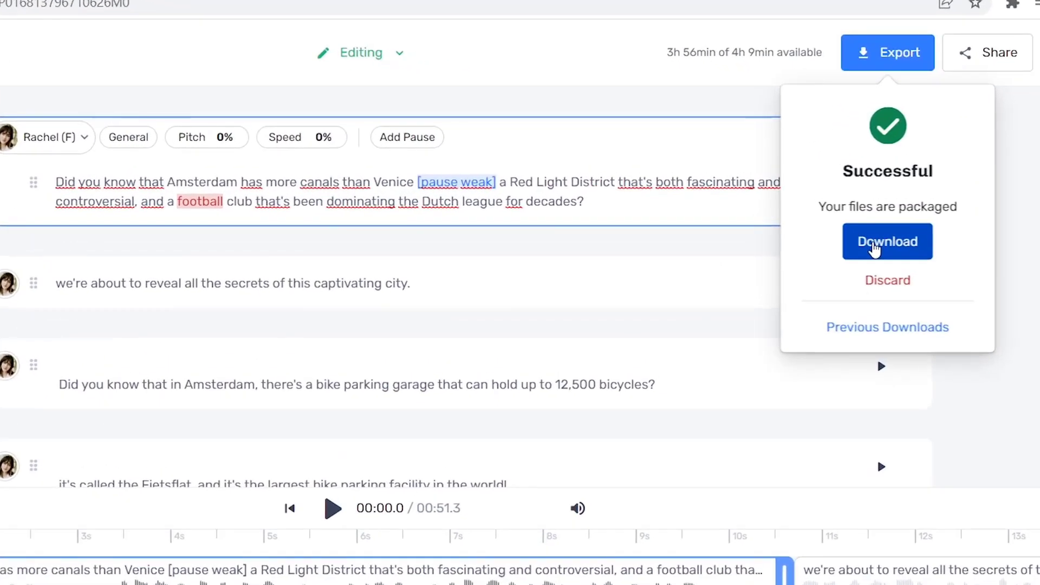
left_click(874, 247)
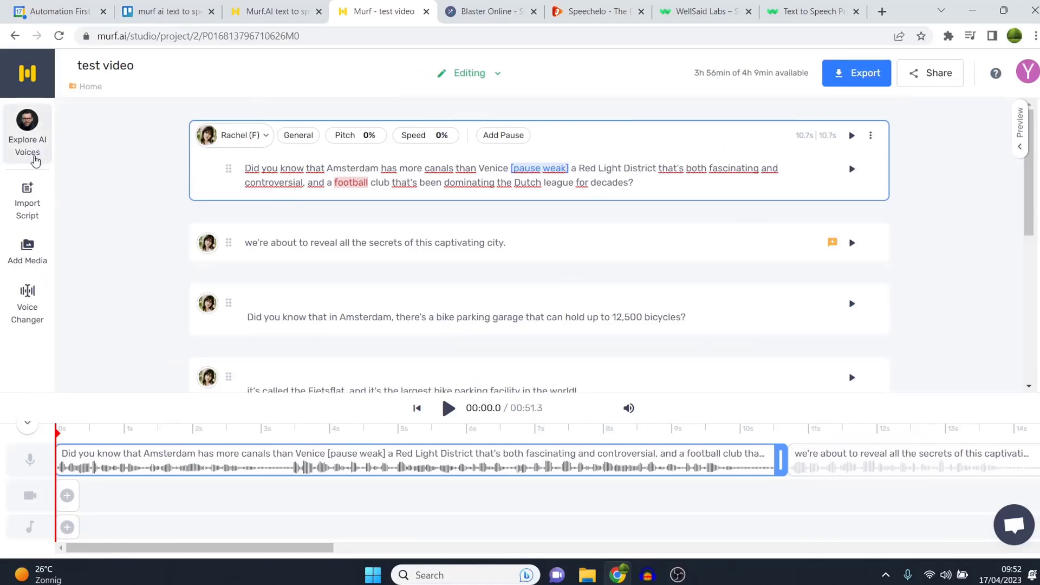
Step: Open Explore AI Voices and compare it against the Speechelo page
left_click(30, 146)
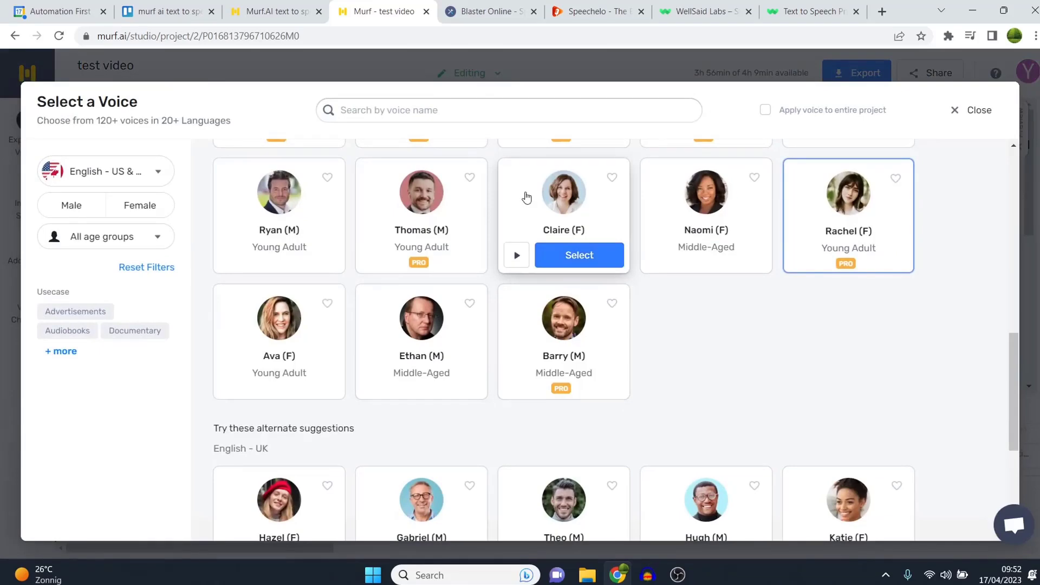
left_click(509, 7)
scroll(767, 407, "down", 2)
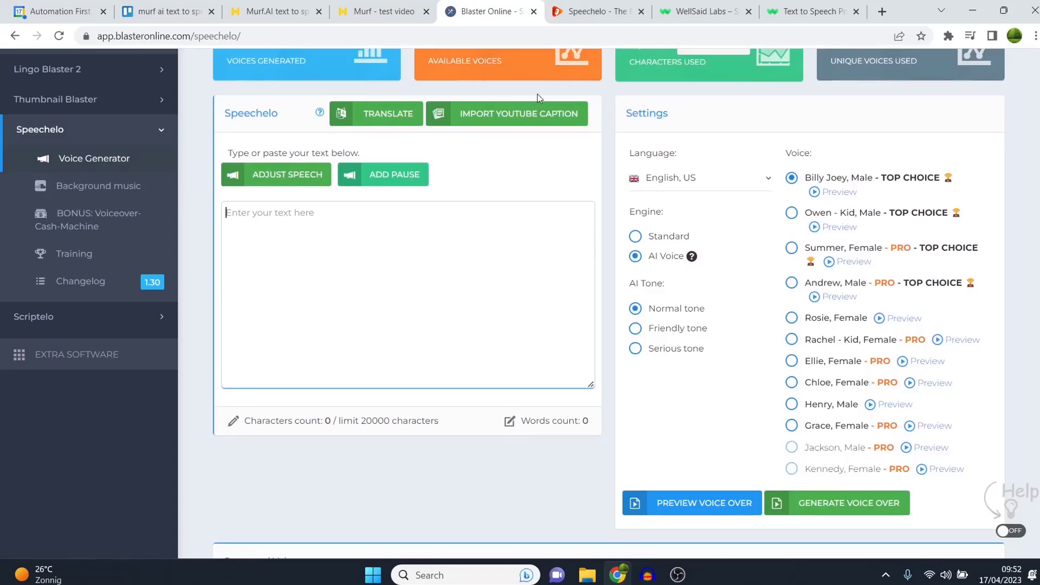
left_click(380, 11)
scroll(679, 401, "up", 2)
scroll(678, 401, "up", 1)
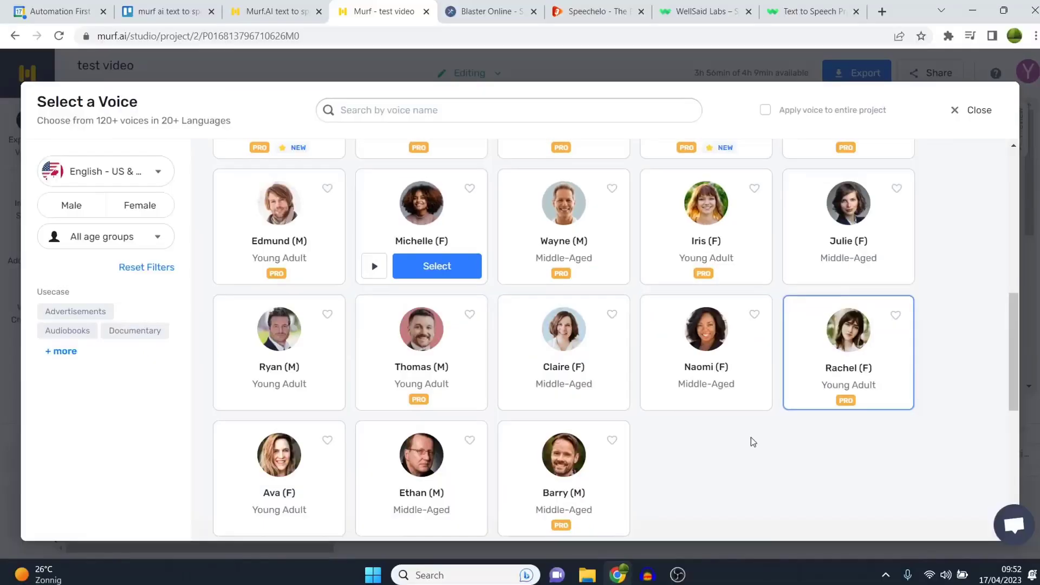
Step: Check the WellSaid pricing plans again, then browse the Murf voice grid
left_click(807, 11)
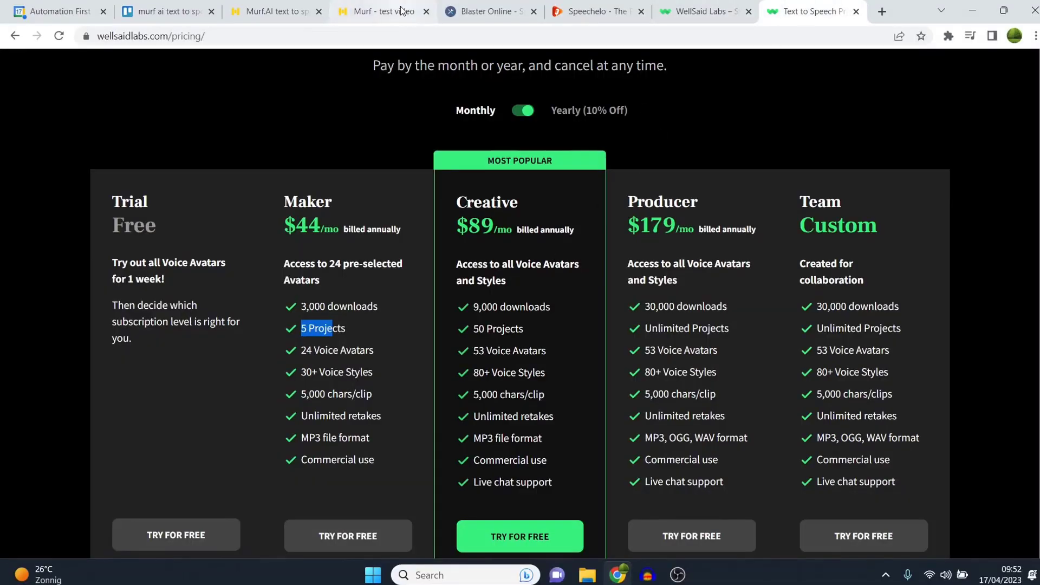
left_click(378, 11)
scroll(703, 476, "down", 8)
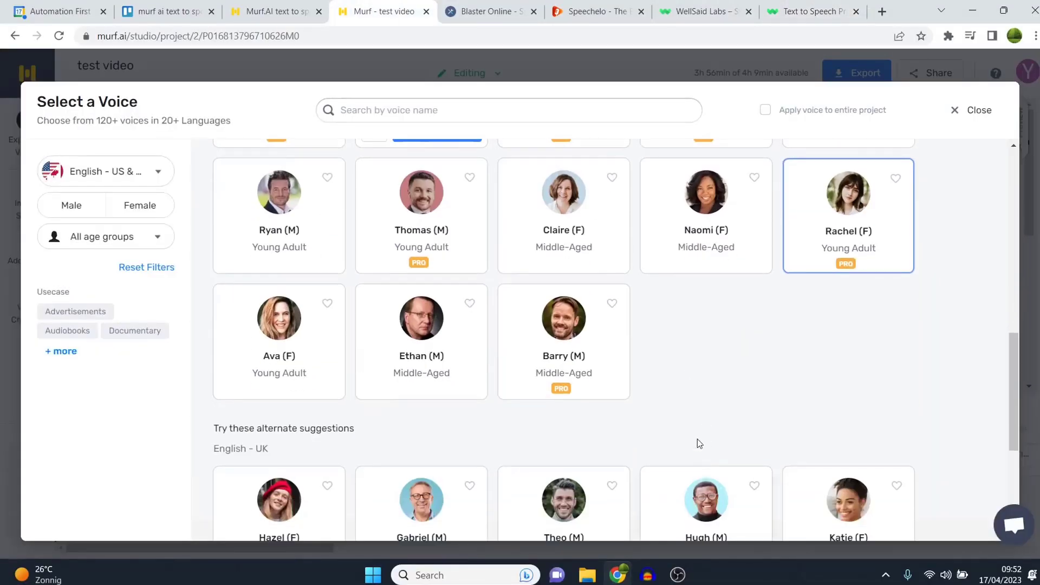